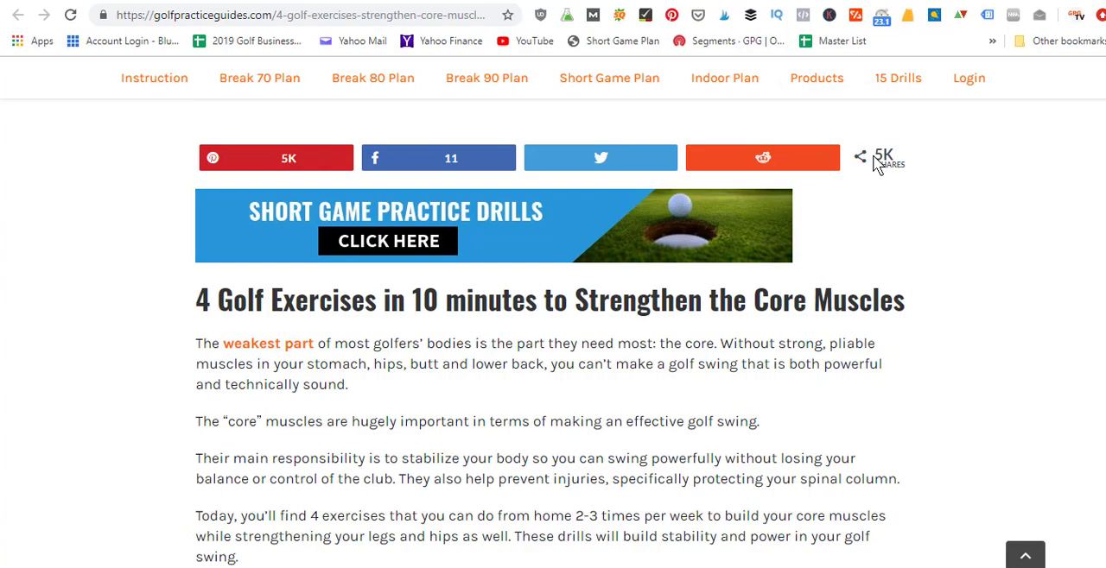
Step: Examine the social share buttons and the content of the golf core exercises article
{"action": "left_click_drag", "start_coordinate": [1105, 130], "coordinate": [1103, 363]}
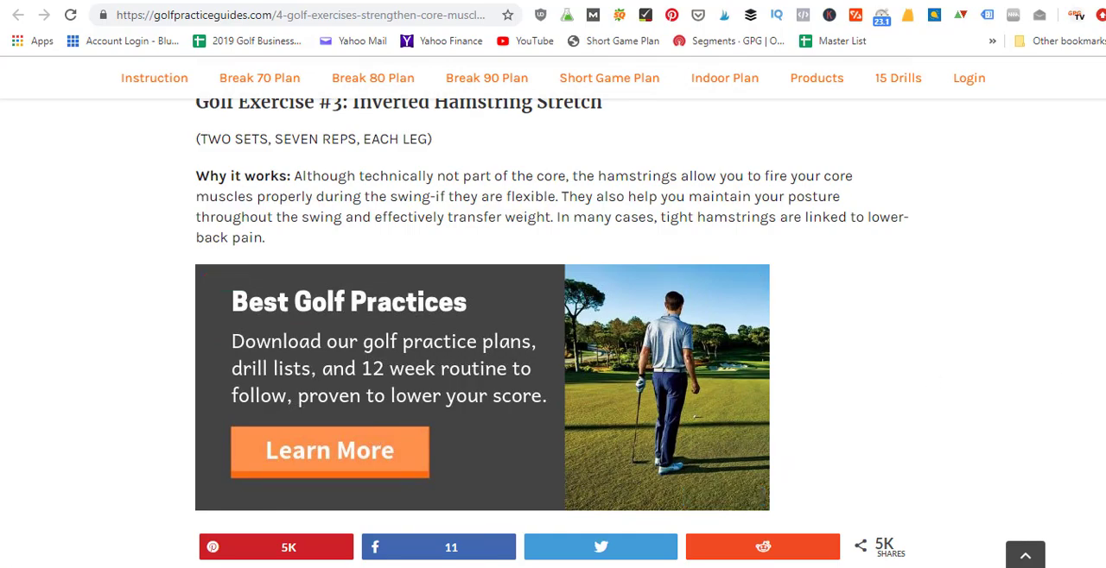
{"action": "scroll", "coordinate": [553, 311], "scroll_direction": "down", "scroll_amount": 15}
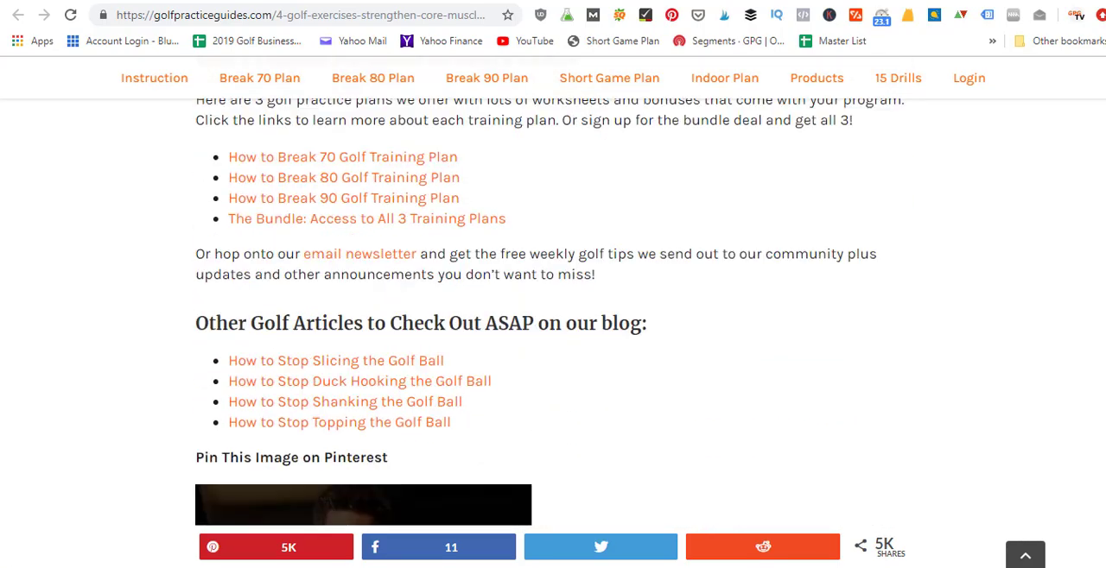
{"action": "scroll", "coordinate": [553, 311], "scroll_direction": "down", "scroll_amount": 9}
{"action": "scroll", "coordinate": [552, 311], "scroll_direction": "up", "scroll_amount": 10}
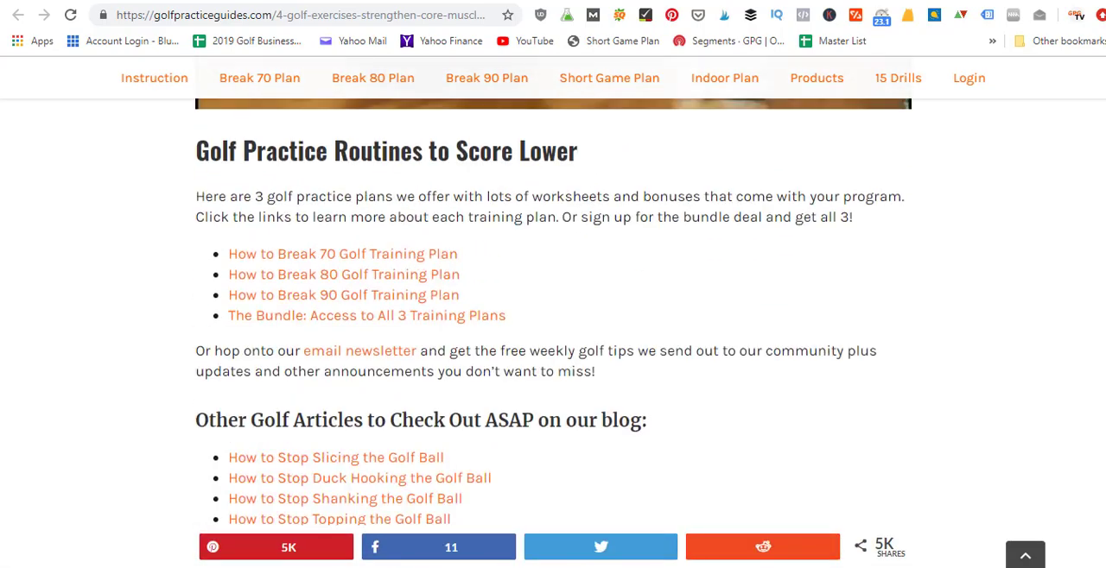
{"action": "scroll", "coordinate": [553, 311], "scroll_direction": "up", "scroll_amount": 2}
{"action": "scroll", "coordinate": [553, 311], "scroll_direction": "up", "scroll_amount": 20}
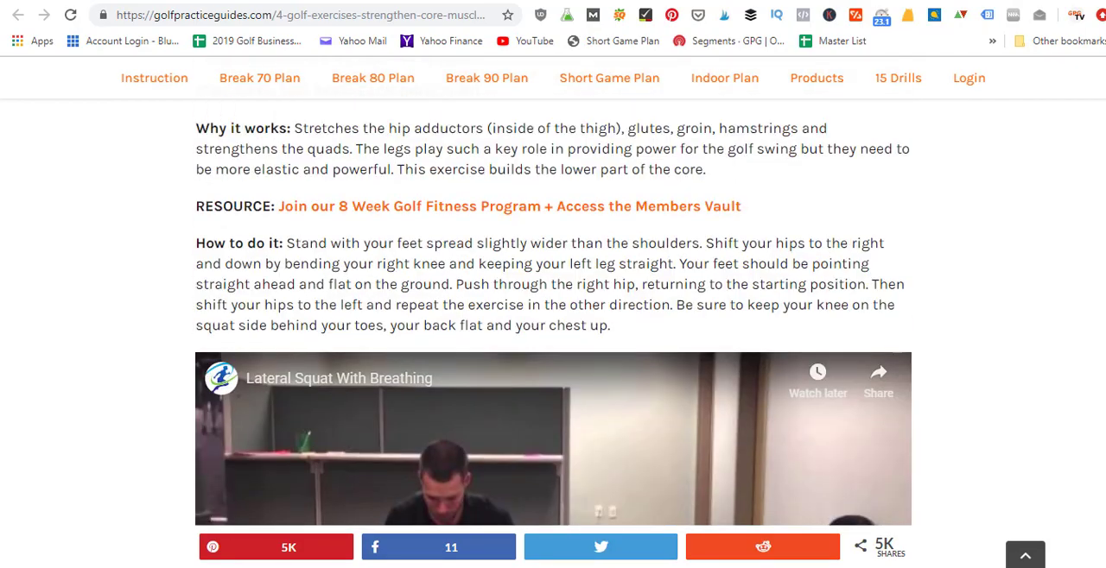
{"action": "scroll", "coordinate": [1102, 127], "scroll_direction": "up", "scroll_amount": 15}
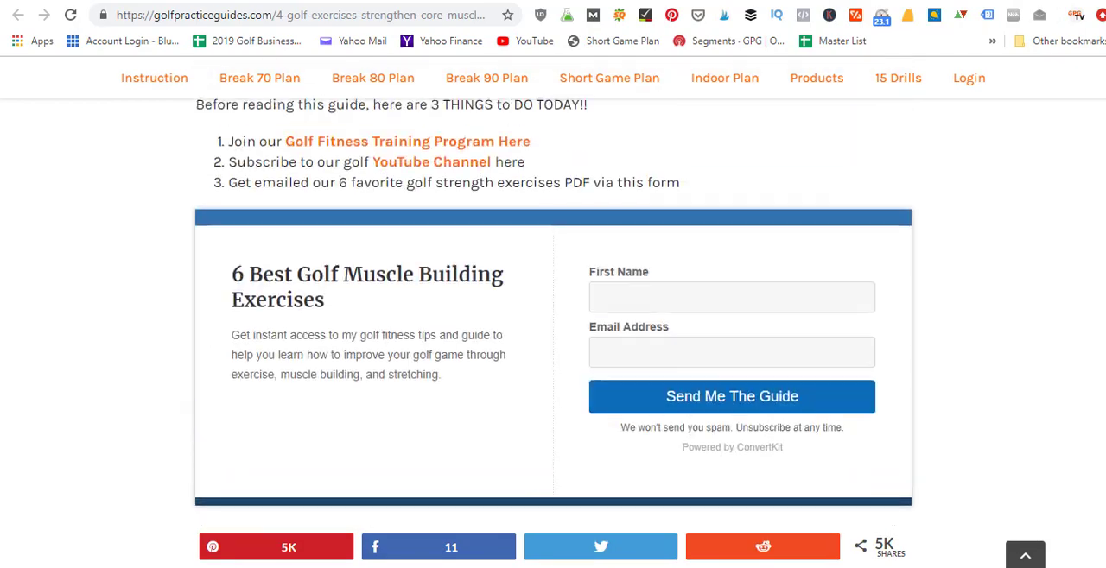
{"action": "scroll", "coordinate": [1102, 127], "scroll_direction": "down", "scroll_amount": 1}
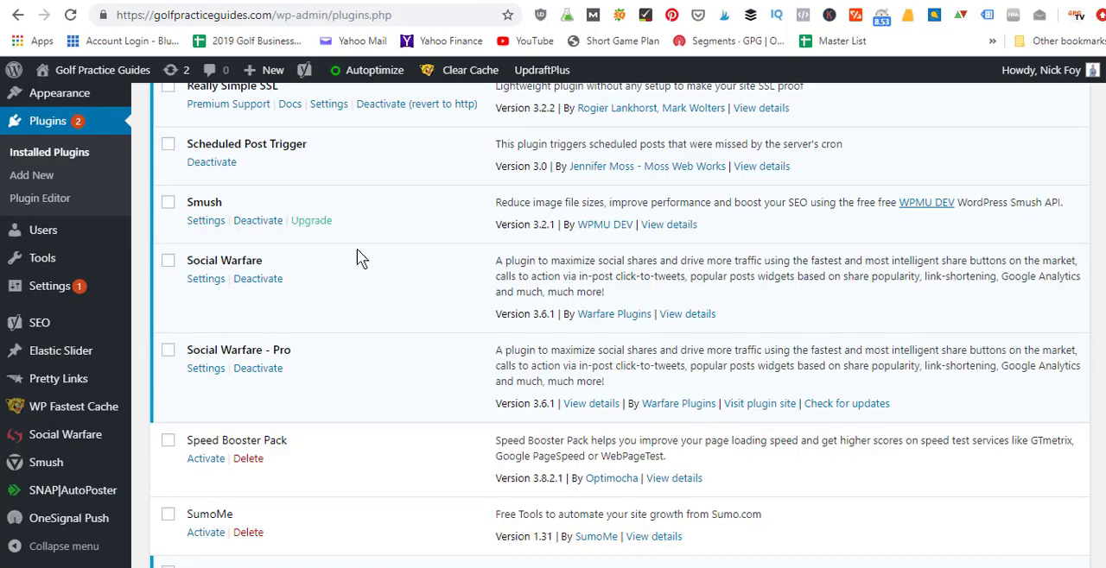
Step: Bring up the Garmin Approach G30 Review post for editing and examine its Social Warfare open graph, custom tweet and Pinterest fields
{"action": "left_click", "coordinate": [882, 2]}
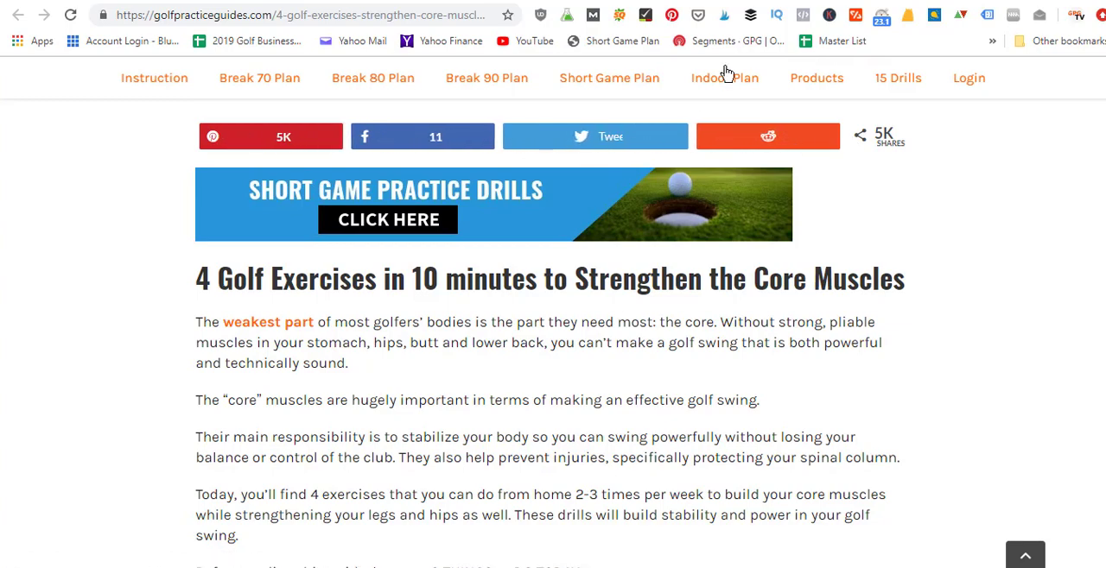
{"action": "left_click", "coordinate": [803, 3]}
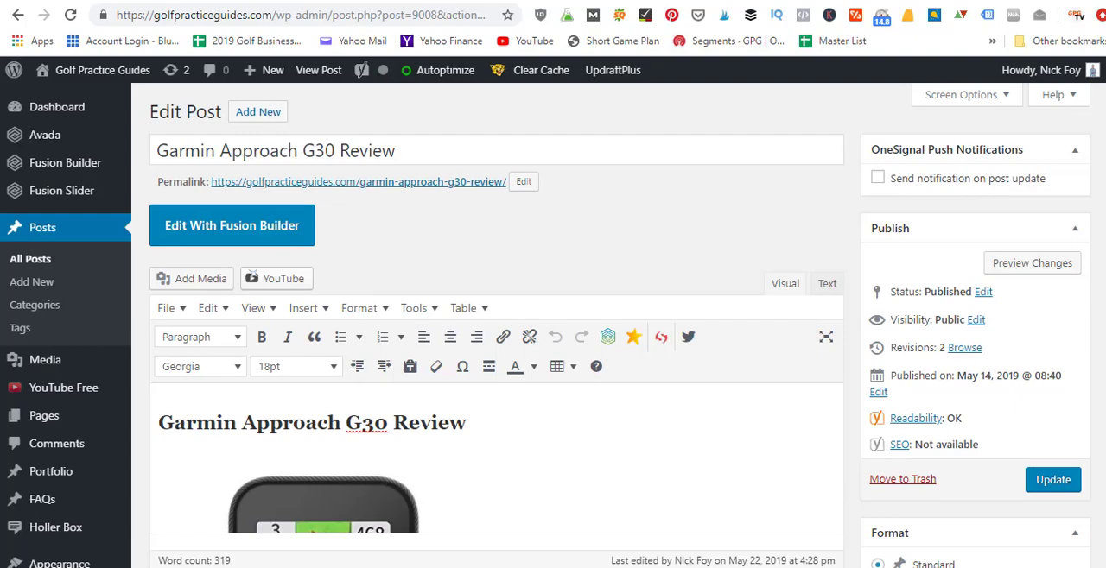
{"action": "scroll", "coordinate": [497, 388], "scroll_direction": "down", "scroll_amount": 8}
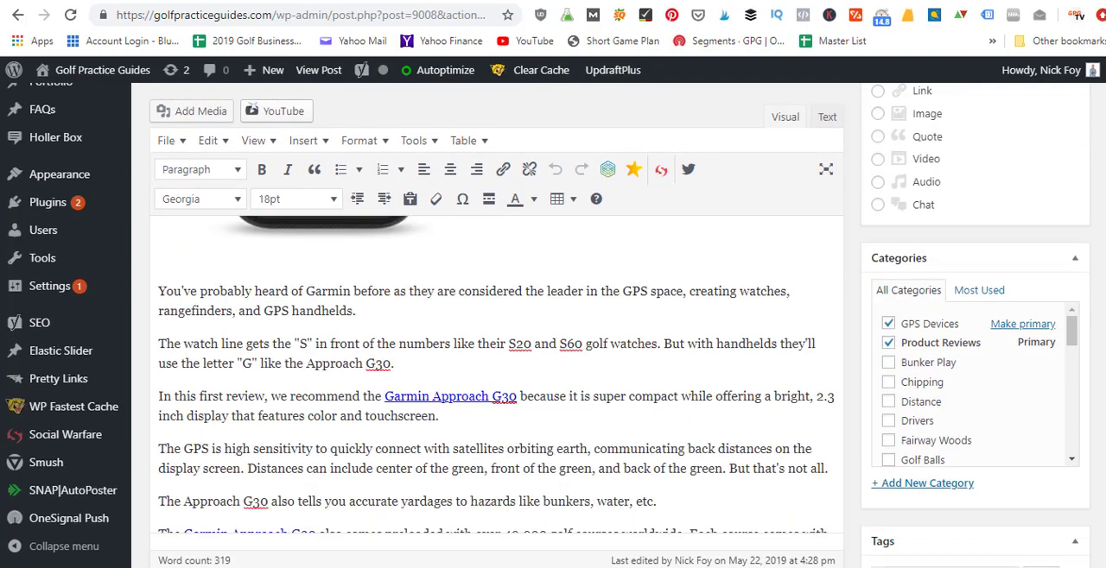
{"action": "scroll", "coordinate": [497, 389], "scroll_direction": "down", "scroll_amount": 8}
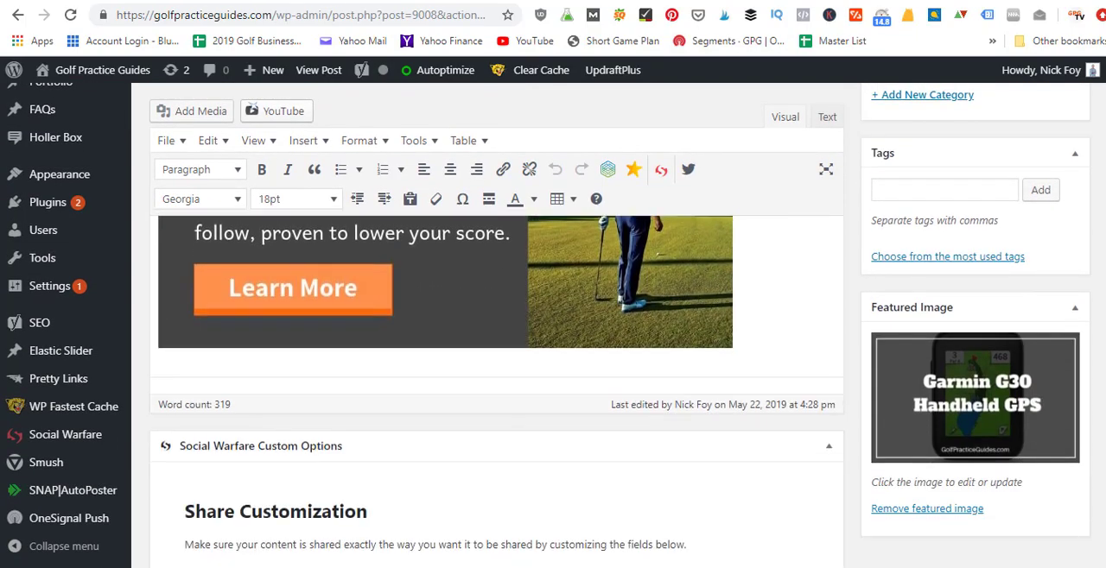
{"action": "scroll", "coordinate": [496, 326], "scroll_direction": "down", "scroll_amount": 2}
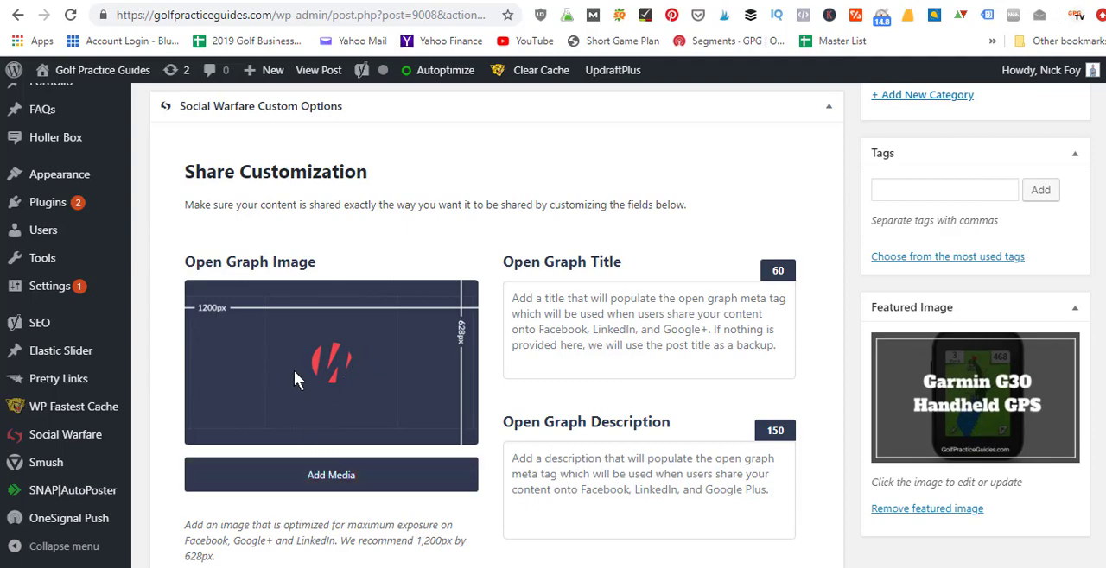
{"action": "scroll", "coordinate": [483, 328], "scroll_direction": "down", "scroll_amount": 4}
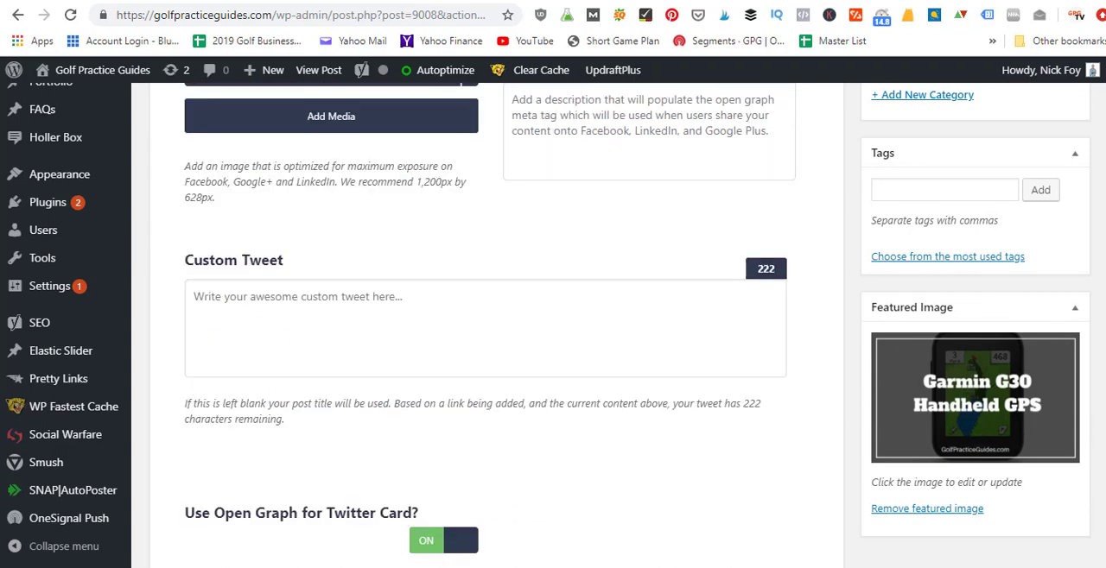
{"action": "scroll", "coordinate": [484, 328], "scroll_direction": "down", "scroll_amount": 5}
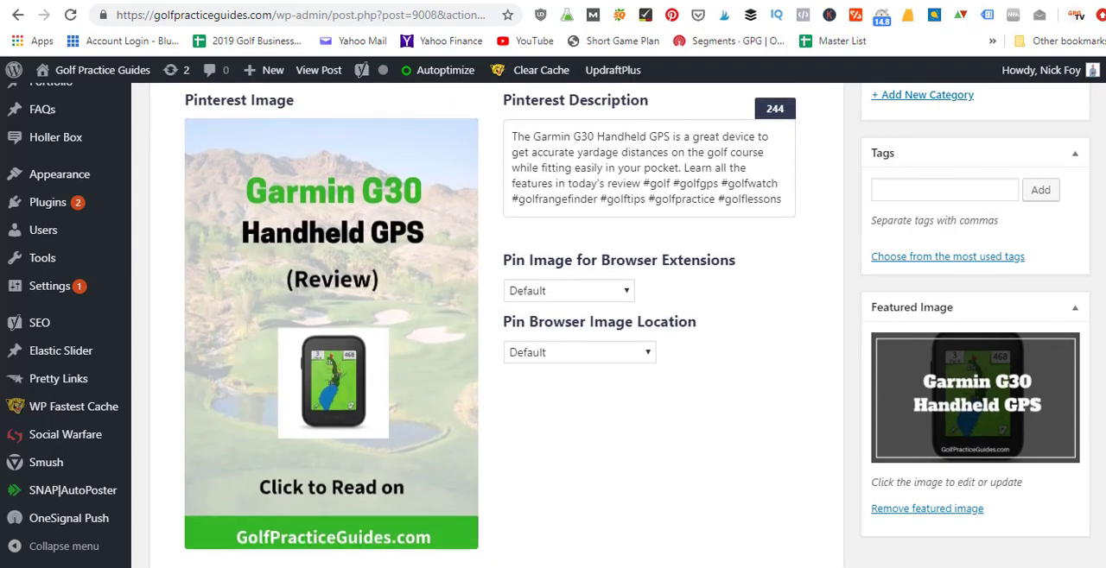
{"action": "scroll", "coordinate": [395, 374], "scroll_direction": "up", "scroll_amount": 1}
{"action": "mouse_move", "coordinate": [305, 426]}
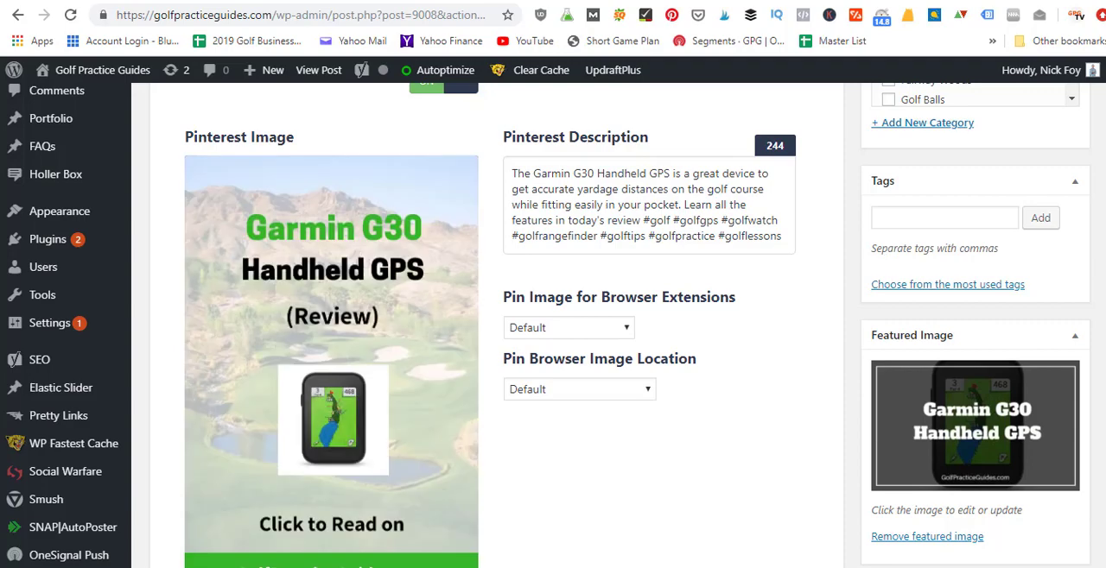
{"action": "scroll", "coordinate": [547, 326], "scroll_direction": "down", "scroll_amount": 3}
{"action": "scroll", "coordinate": [548, 326], "scroll_direction": "up", "scroll_amount": 3}
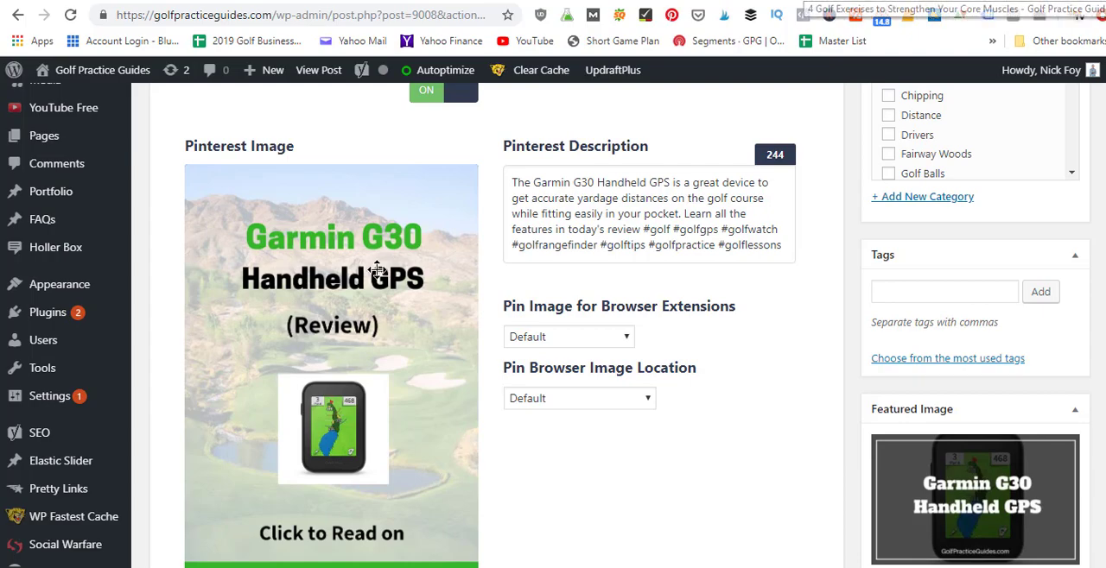
Step: Open the Garmin review's permalink in a new tab and view the Pinterest share button on the golf core exercises article
{"action": "scroll", "coordinate": [1102, 247], "scroll_direction": "up", "scroll_amount": 15}
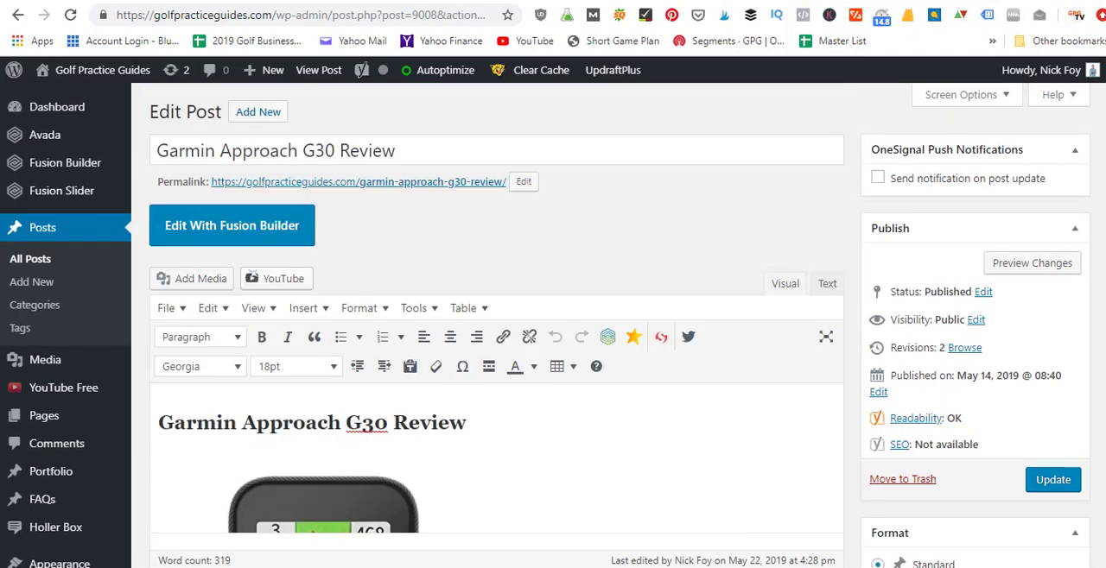
{"action": "right_click", "coordinate": [413, 182]}
{"action": "left_click", "coordinate": [425, 193]}
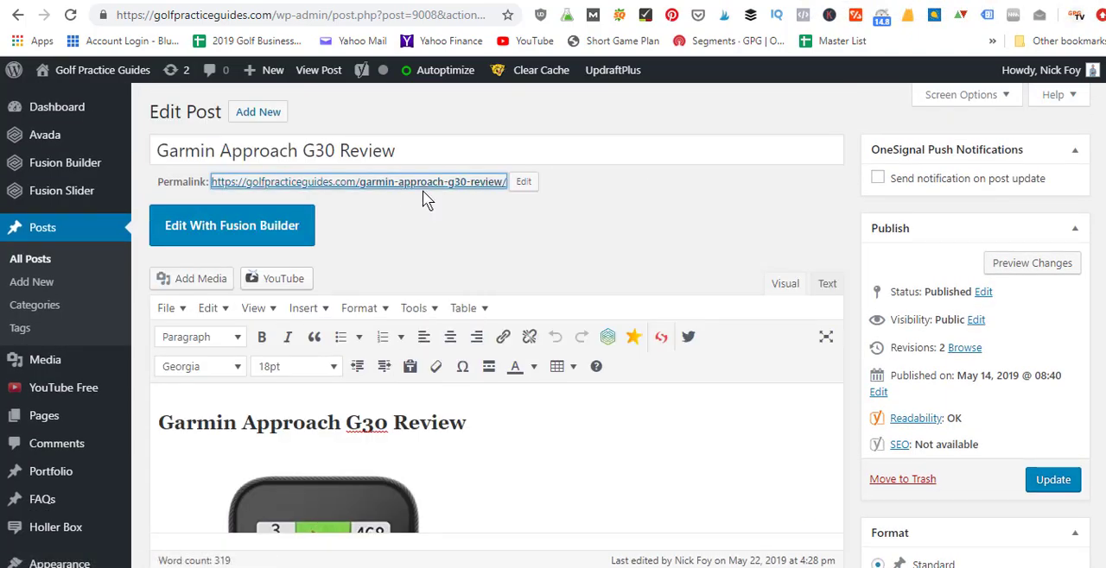
{"action": "key", "text": "ctrl+Tab"}
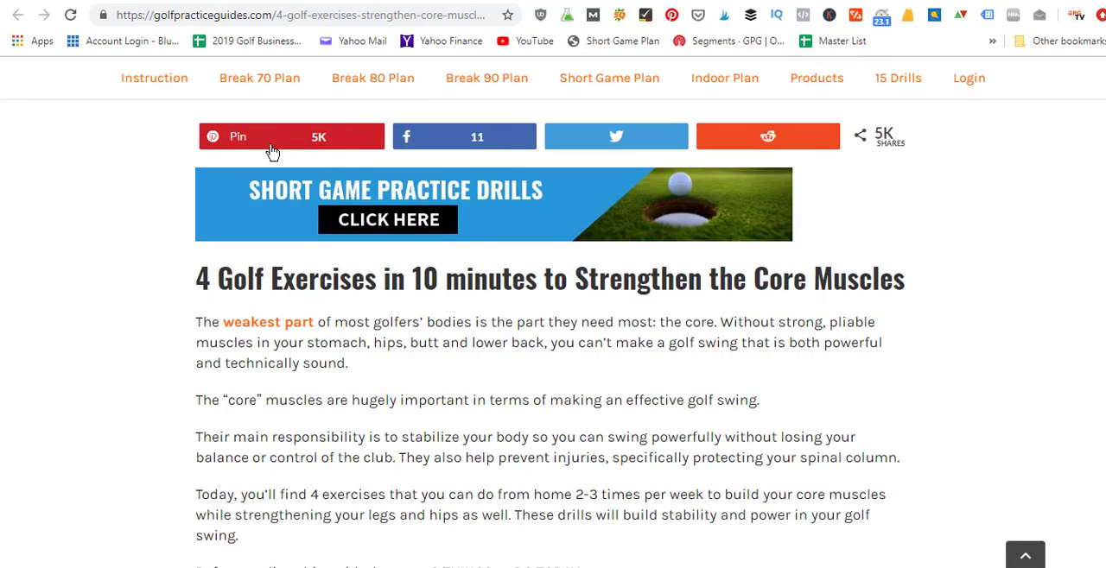
Step: Return to the Garmin review's editor and examine its Pinterest image and description, plus the open graph image, title and description fields
{"action": "left_click", "coordinate": [746, 1]}
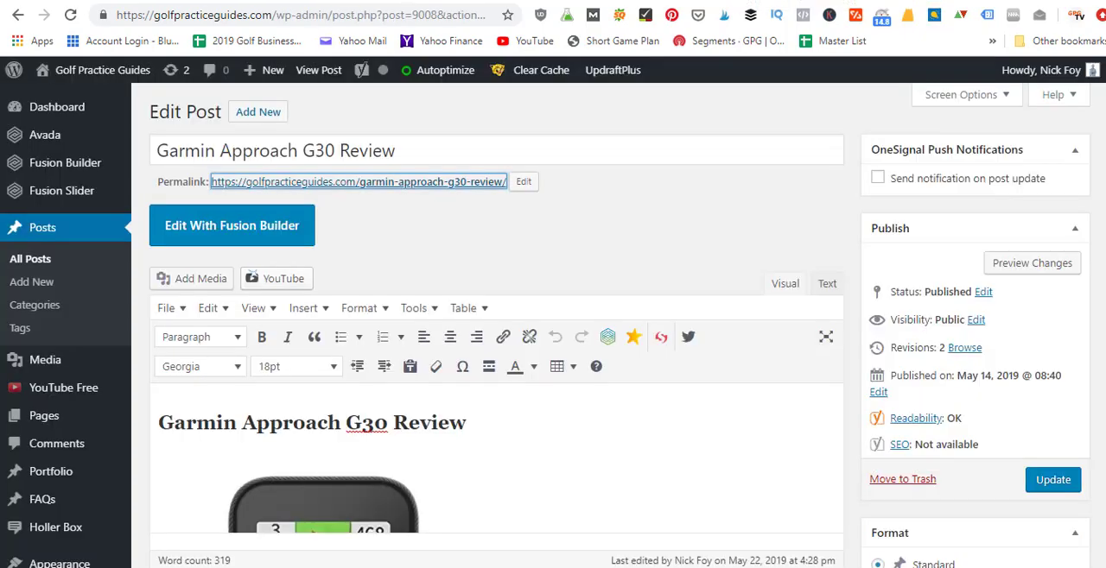
{"action": "scroll", "coordinate": [553, 326], "scroll_direction": "down", "scroll_amount": 15}
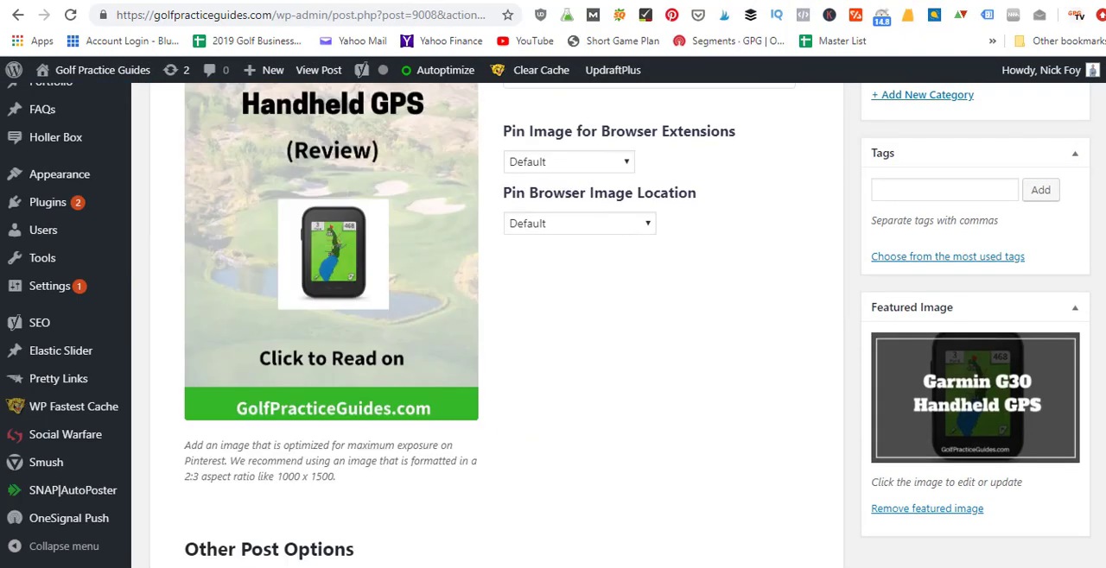
{"action": "scroll", "coordinate": [553, 326], "scroll_direction": "up", "scroll_amount": 3}
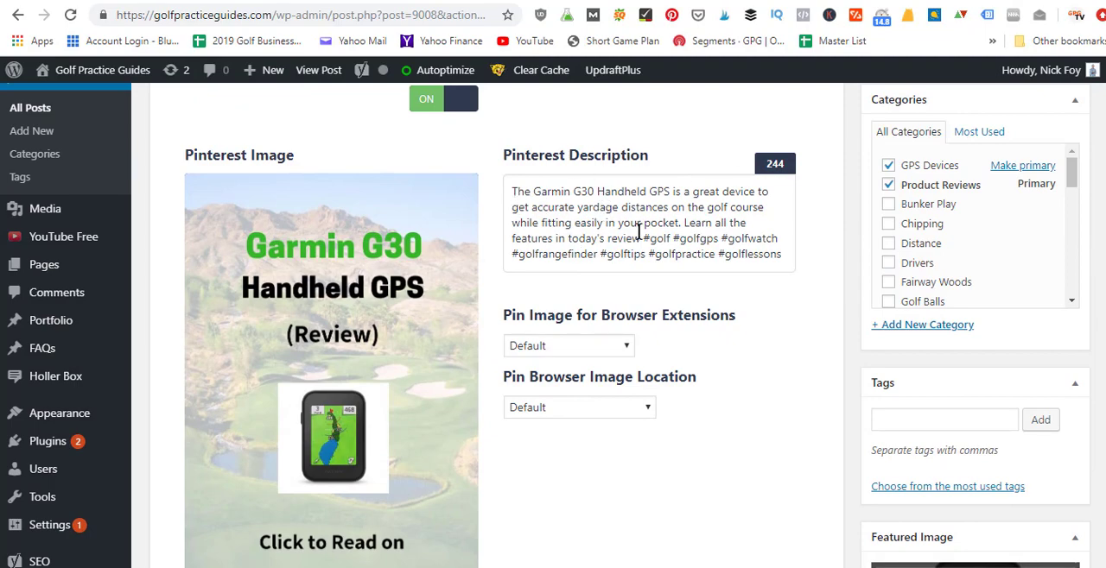
{"action": "mouse_move", "coordinate": [384, 282]}
{"action": "scroll", "coordinate": [1092, 345], "scroll_direction": "up", "scroll_amount": 4}
{"action": "scroll", "coordinate": [496, 326], "scroll_direction": "up", "scroll_amount": 6}
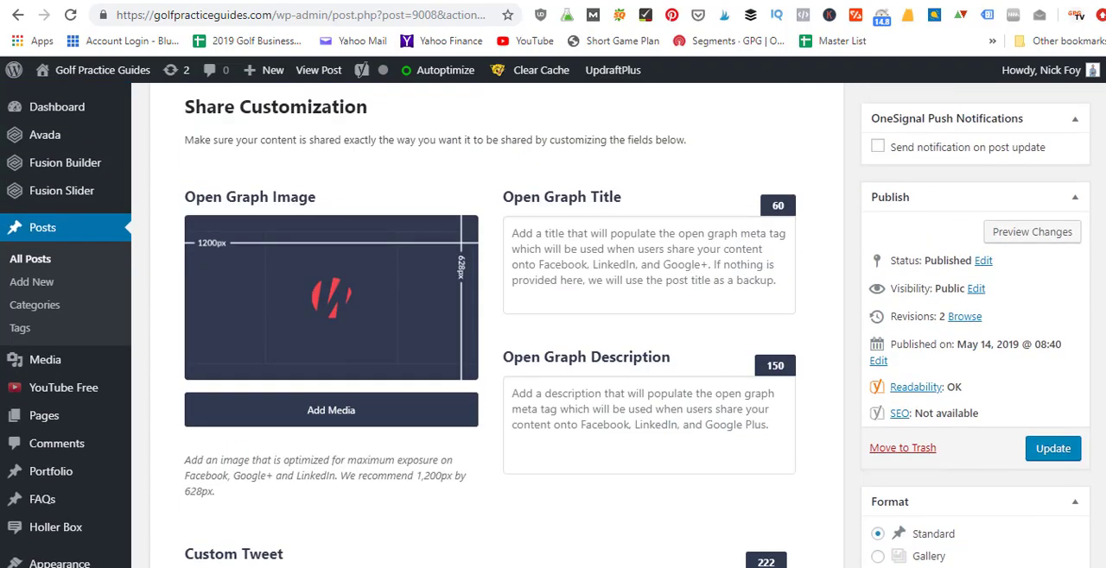
{"action": "scroll", "coordinate": [496, 326], "scroll_direction": "down", "scroll_amount": 1}
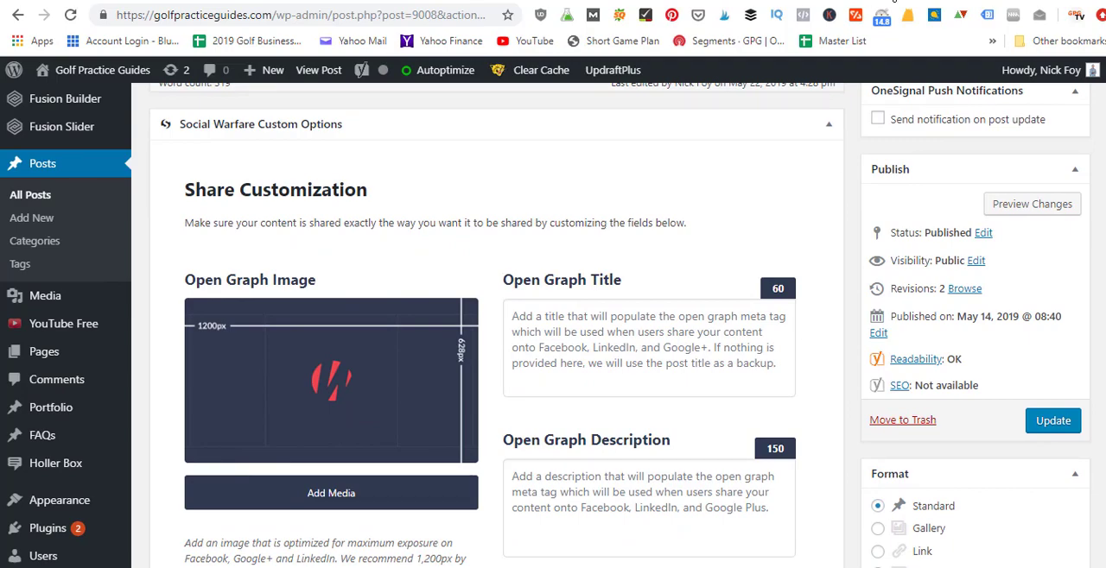
Step: View the article's Tweet button, and examine the Garmin review's Share Customization and Other Post Options in the editor
{"action": "left_click", "coordinate": [865, 0]}
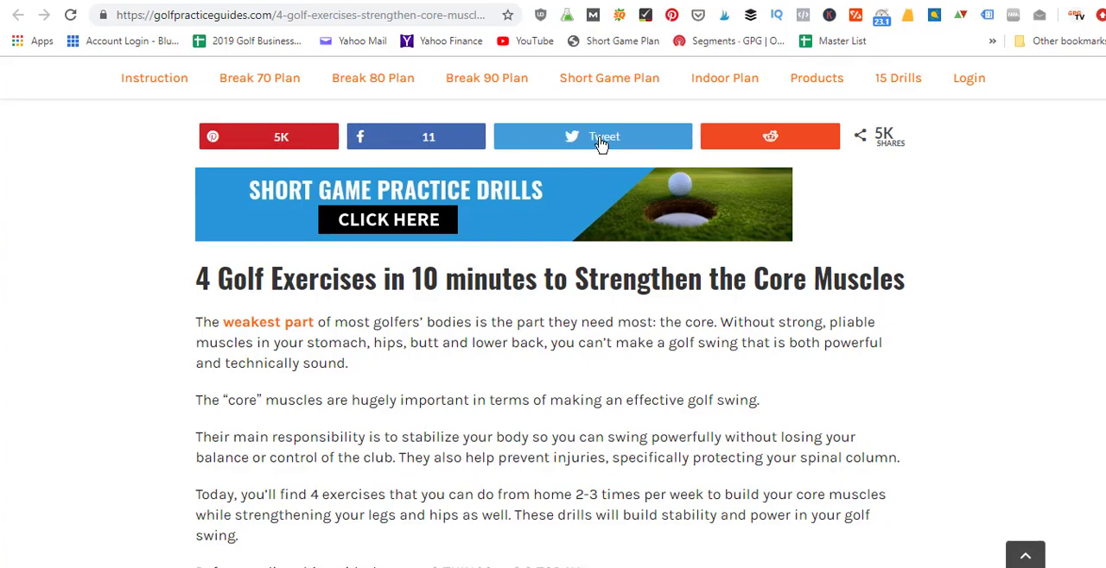
{"action": "left_click", "coordinate": [767, 1]}
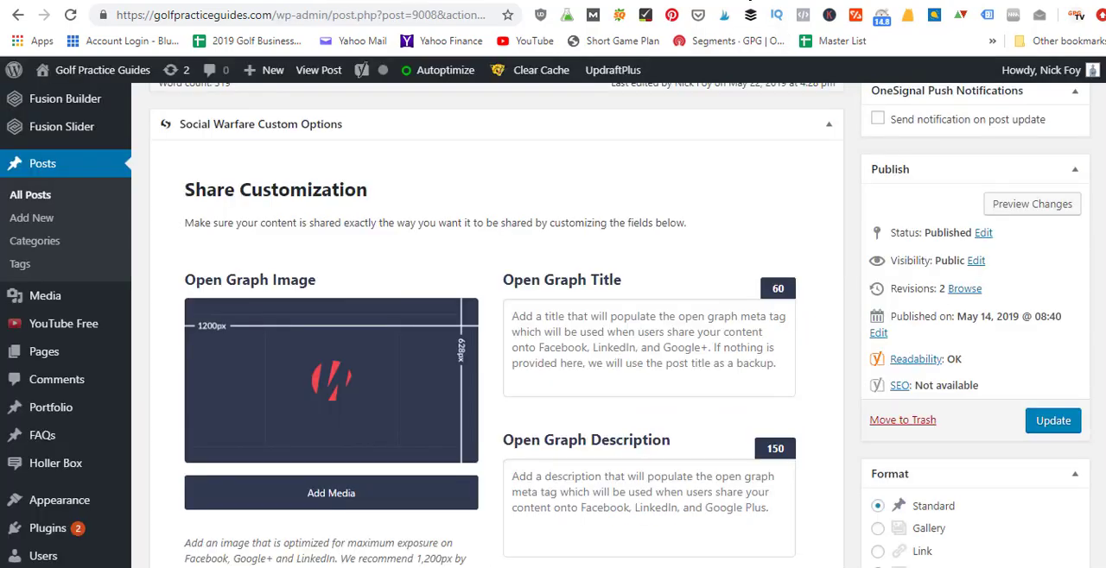
{"action": "scroll", "coordinate": [361, 214], "scroll_direction": "down", "scroll_amount": 4}
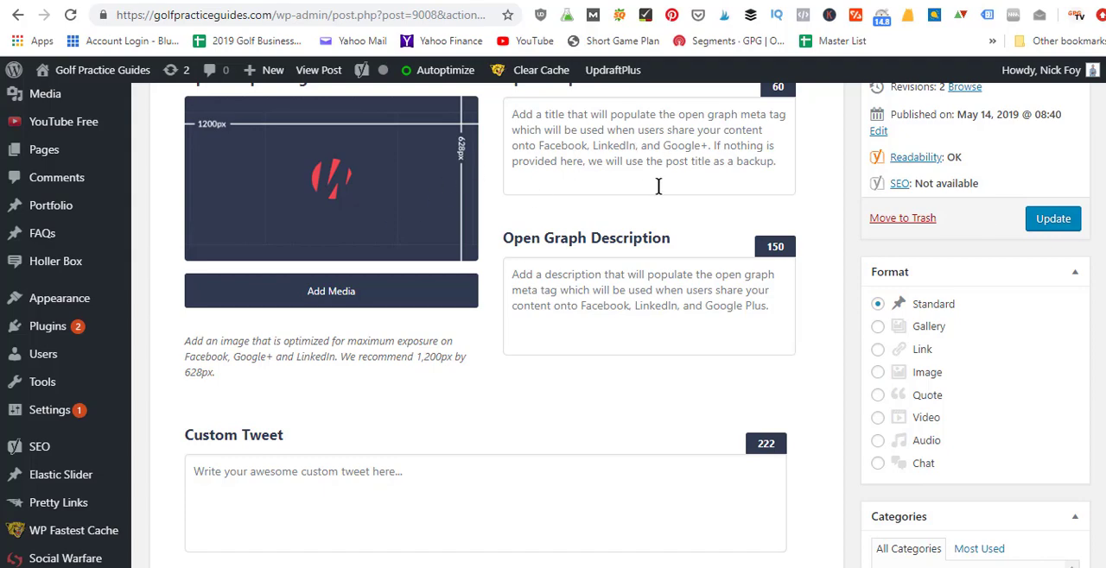
{"action": "scroll", "coordinate": [518, 328], "scroll_direction": "up", "scroll_amount": 2}
{"action": "scroll", "coordinate": [518, 328], "scroll_direction": "down", "scroll_amount": 7}
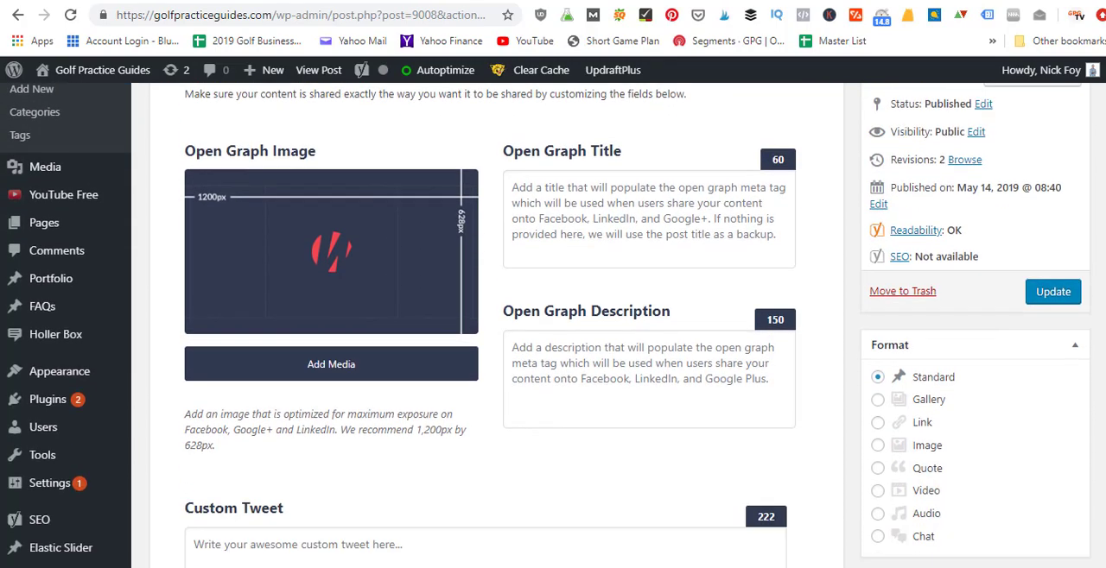
{"action": "scroll", "coordinate": [497, 329], "scroll_direction": "down", "scroll_amount": 10}
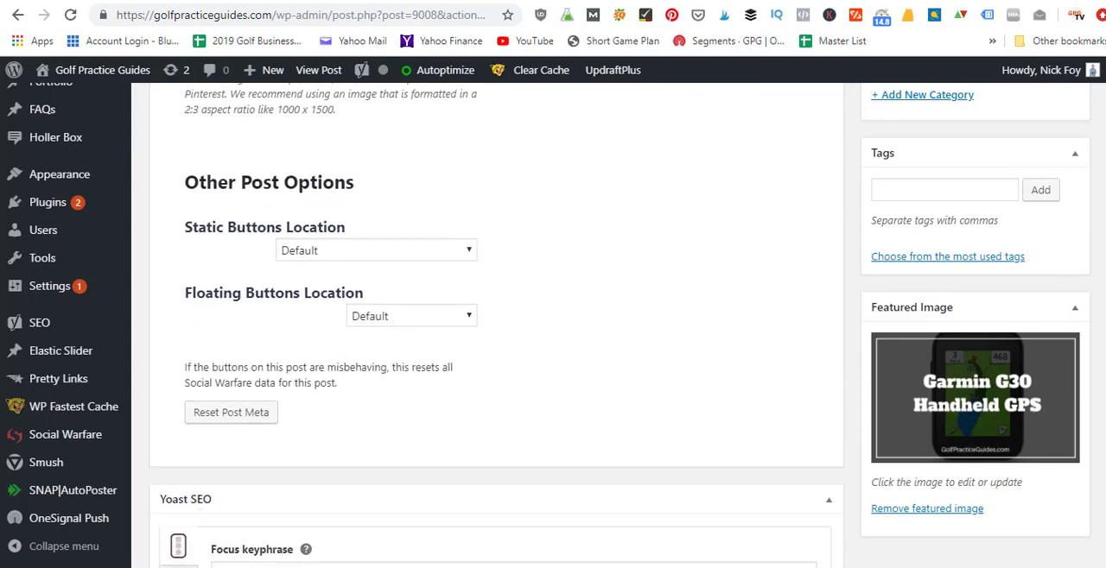
{"action": "scroll", "coordinate": [497, 328], "scroll_direction": "up", "scroll_amount": 5}
{"action": "scroll", "coordinate": [496, 328], "scroll_direction": "up", "scroll_amount": 8}
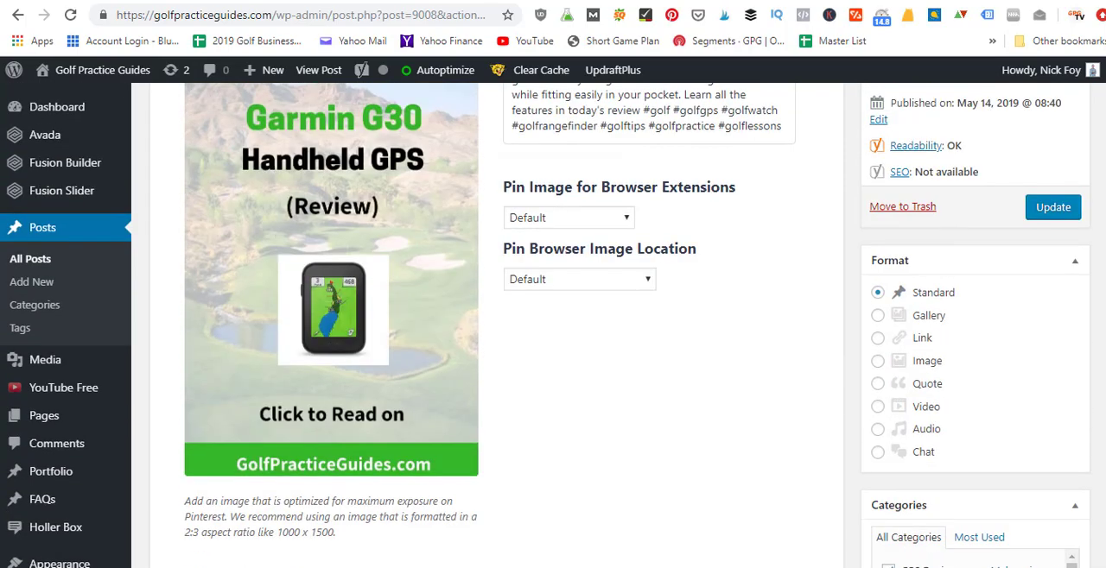
{"action": "scroll", "coordinate": [497, 328], "scroll_direction": "up", "scroll_amount": 10}
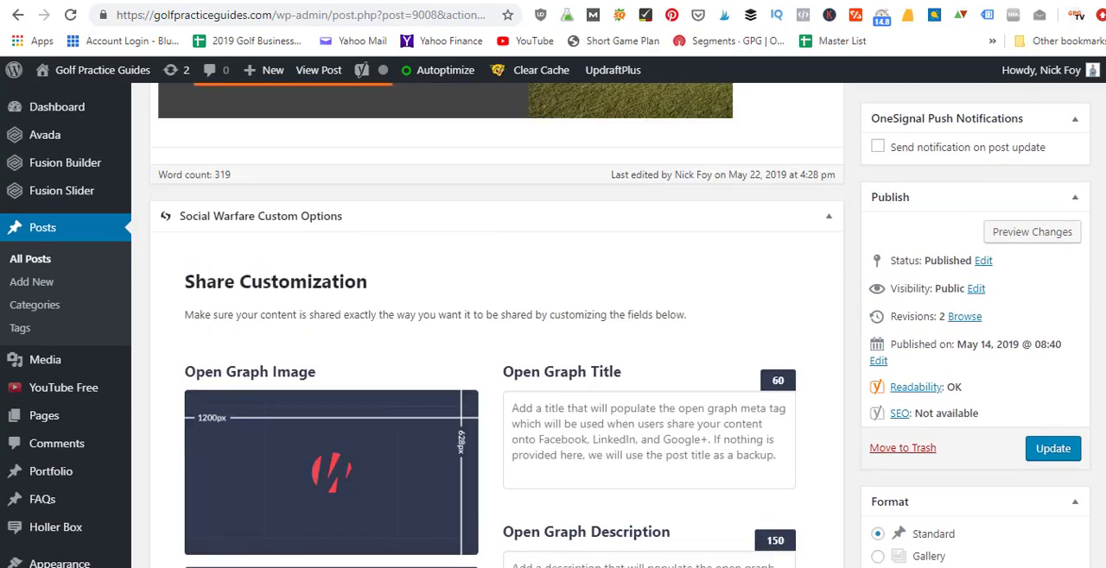
{"action": "scroll", "coordinate": [497, 328], "scroll_direction": "up", "scroll_amount": 2}
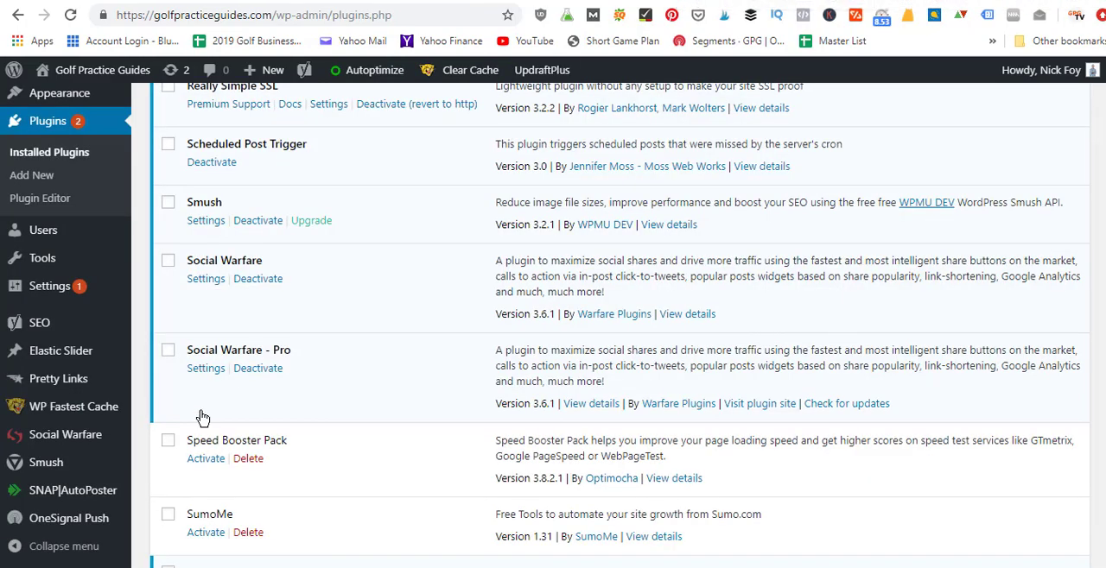
Step: Look through the installed plugins list around the Social Warfare and Social Warfare - Pro entries
{"action": "scroll", "coordinate": [605, 346], "scroll_direction": "down", "scroll_amount": 1}
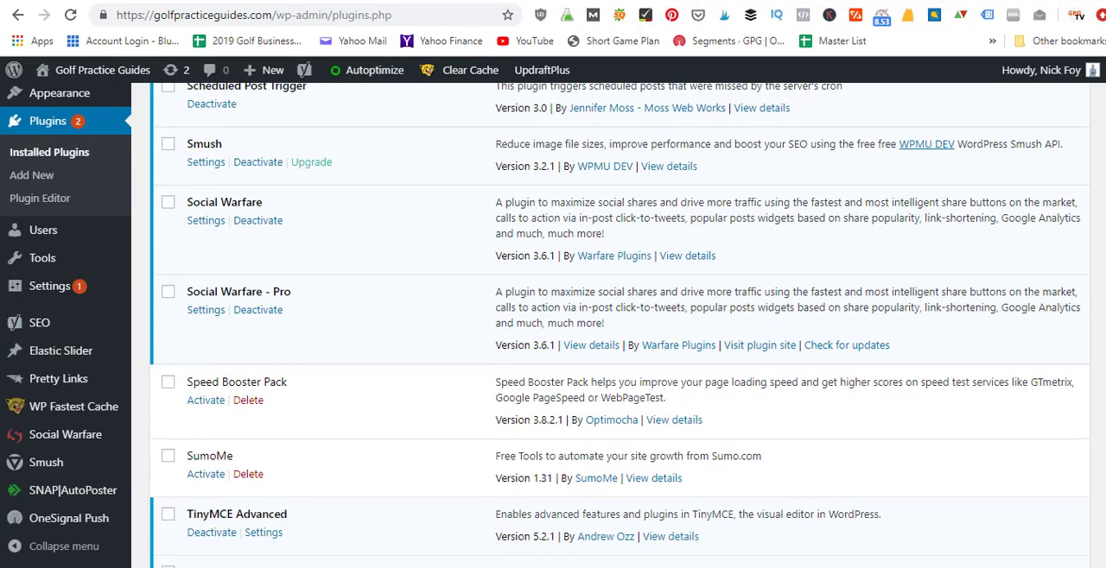
{"action": "scroll", "coordinate": [605, 328], "scroll_direction": "down", "scroll_amount": 3}
{"action": "scroll", "coordinate": [605, 328], "scroll_direction": "up", "scroll_amount": 3}
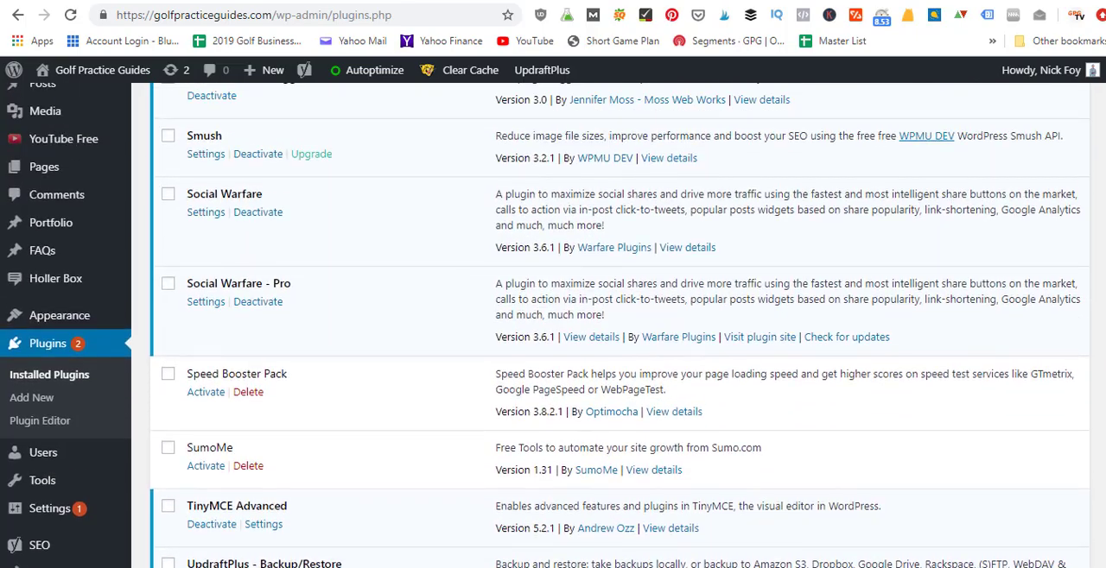
{"action": "scroll", "coordinate": [605, 329], "scroll_direction": "up", "scroll_amount": 3}
{"action": "scroll", "coordinate": [604, 328], "scroll_direction": "down", "scroll_amount": 5}
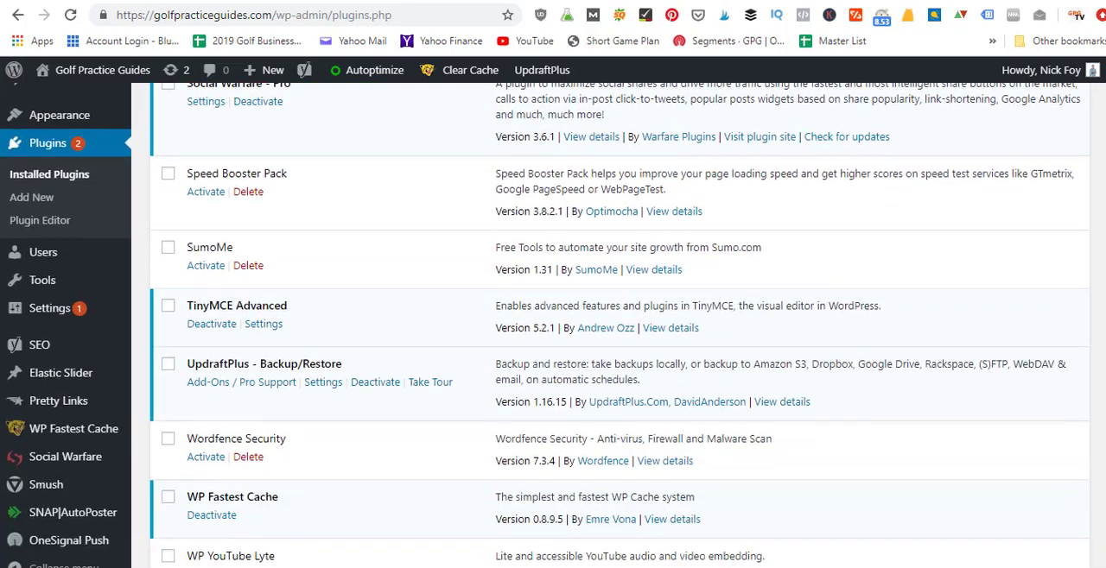
{"action": "scroll", "coordinate": [423, 438], "scroll_direction": "down", "scroll_amount": 1}
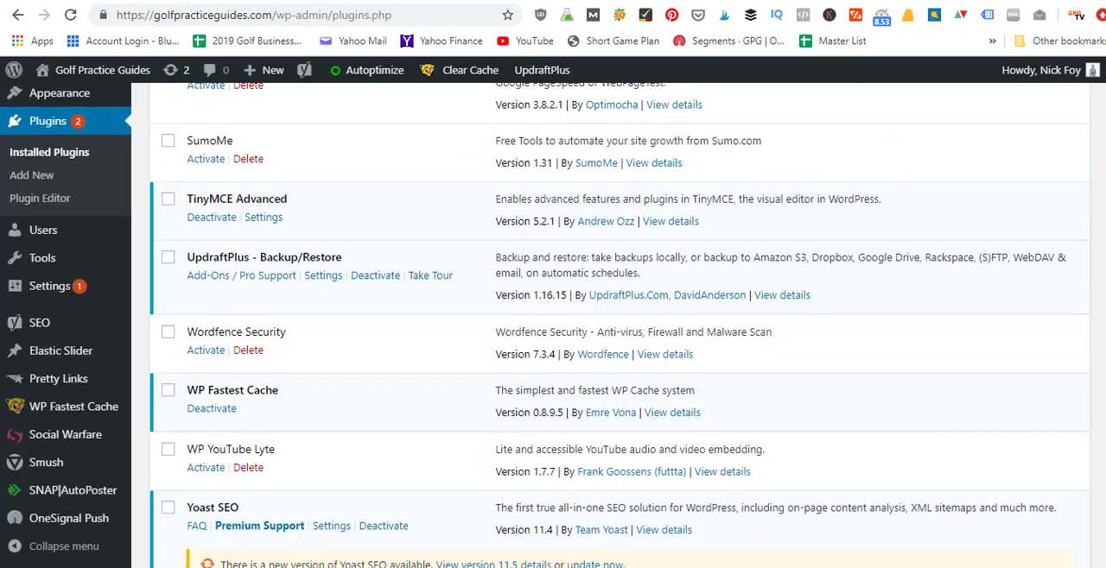
Step: Open the Social Warfare plugin settings and view the active and inactive networks under Social Networks
{"action": "left_click", "coordinate": [82, 439]}
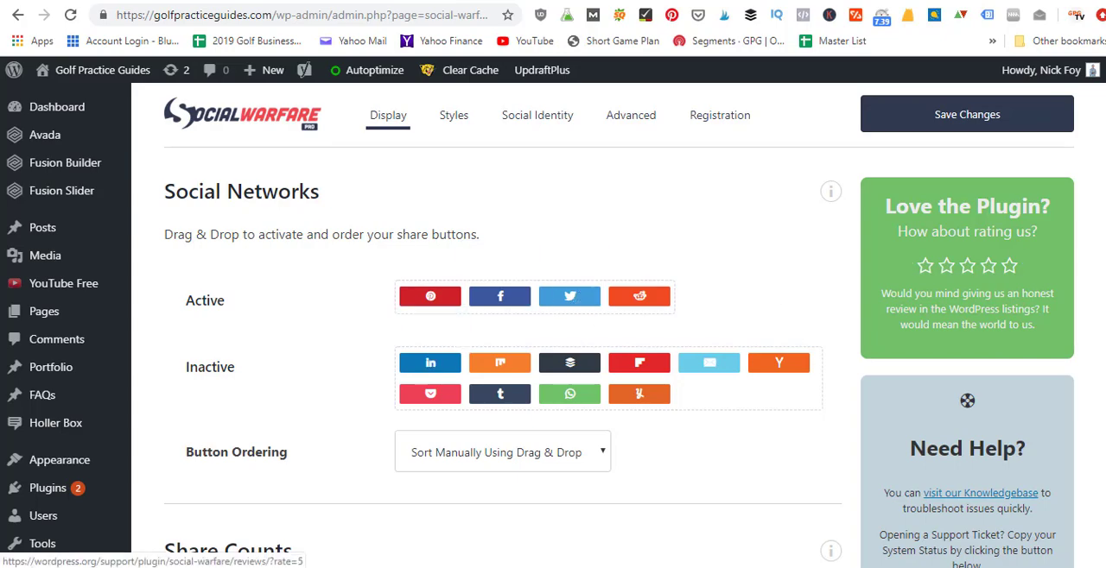
{"action": "scroll", "coordinate": [992, 285], "scroll_direction": "down", "scroll_amount": 1}
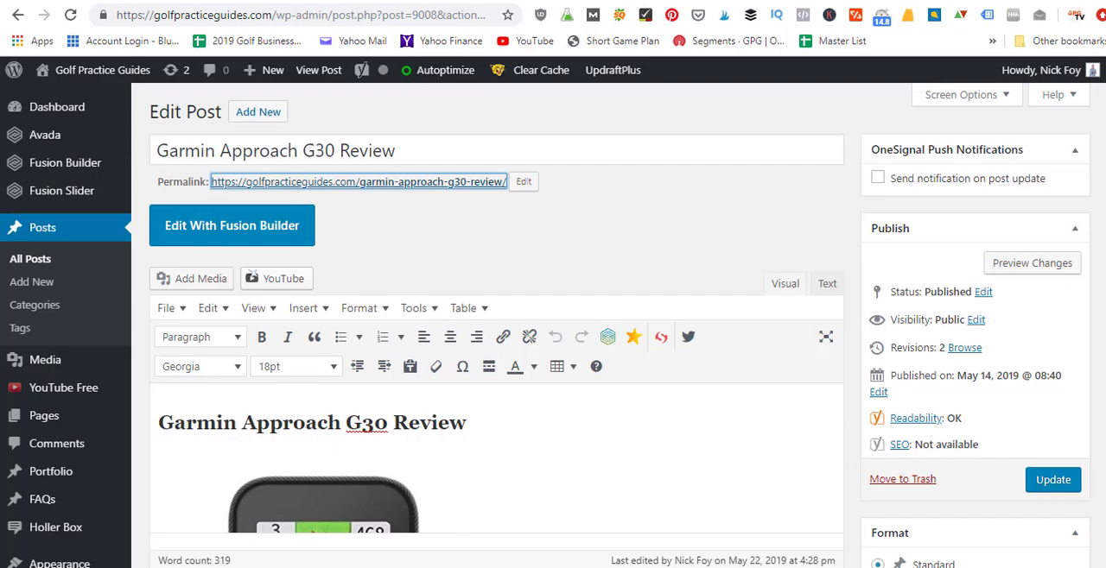
{"action": "scroll", "coordinate": [496, 345], "scroll_direction": "down", "scroll_amount": 10}
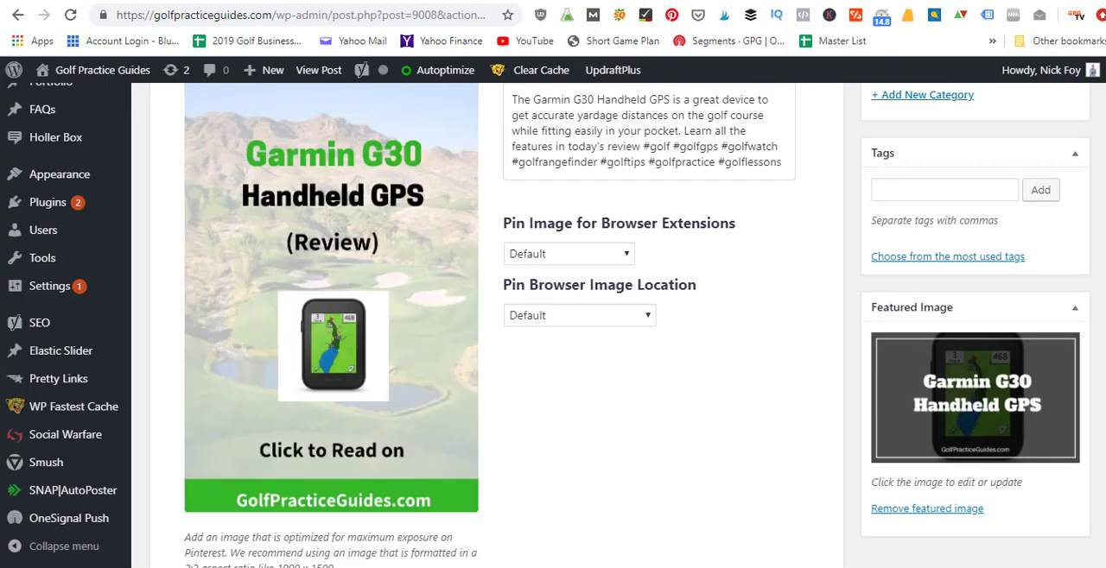
Step: Examine the Garmin review's Pinterest image and description in the editor, and view the share buttons on the golf core exercises article
{"action": "scroll", "coordinate": [333, 366], "scroll_direction": "down", "scroll_amount": 2}
{"action": "scroll", "coordinate": [333, 366], "scroll_direction": "up", "scroll_amount": 5}
{"action": "scroll", "coordinate": [333, 366], "scroll_direction": "down", "scroll_amount": 2}
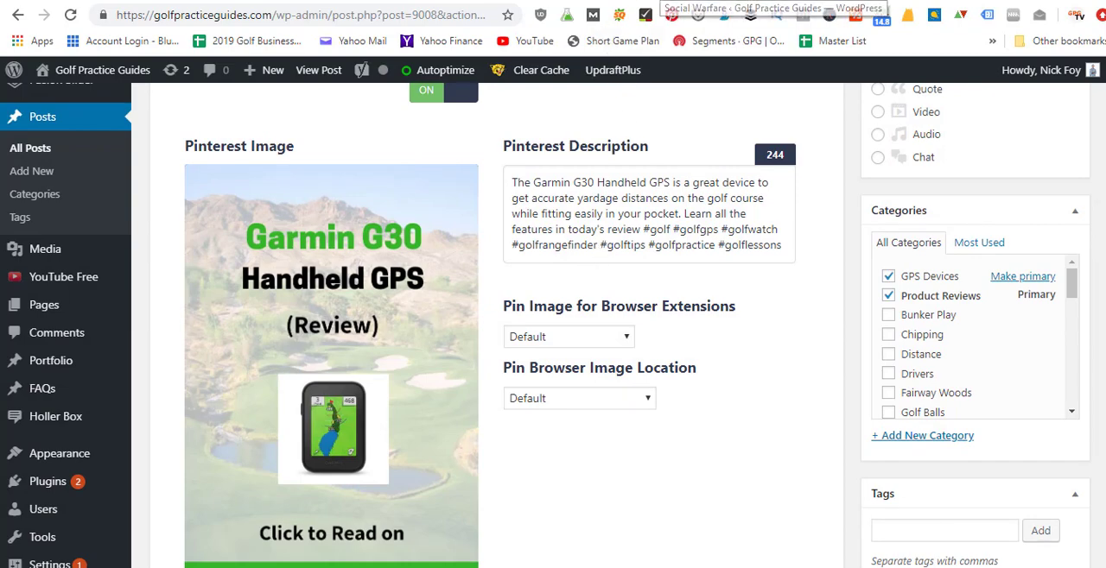
{"action": "left_click", "coordinate": [663, 1]}
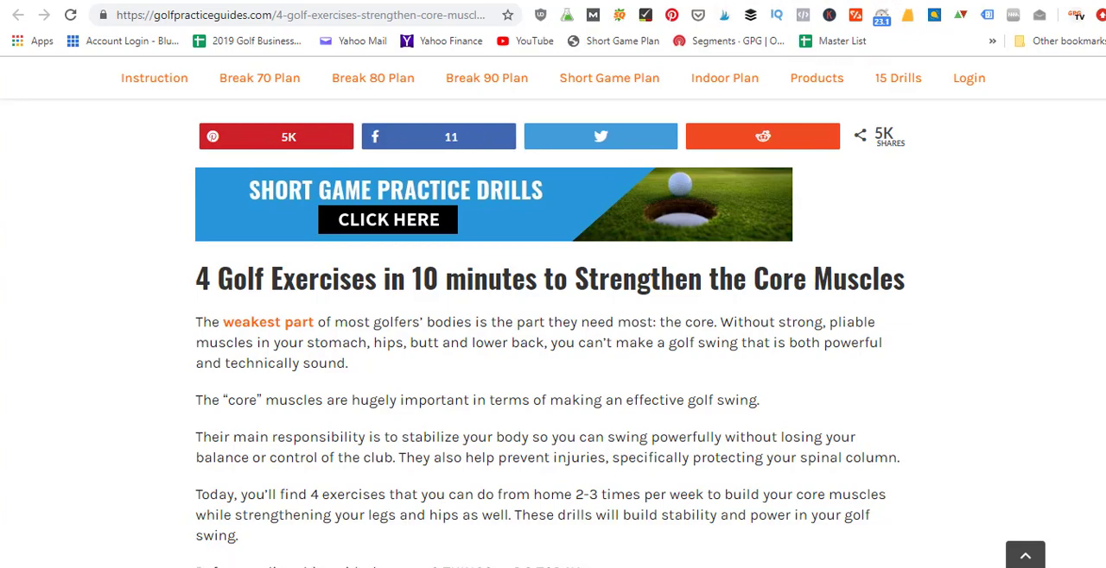
Step: Return to the Social Warfare display settings and examine the Share Counts options
{"action": "left_click", "coordinate": [760, 1]}
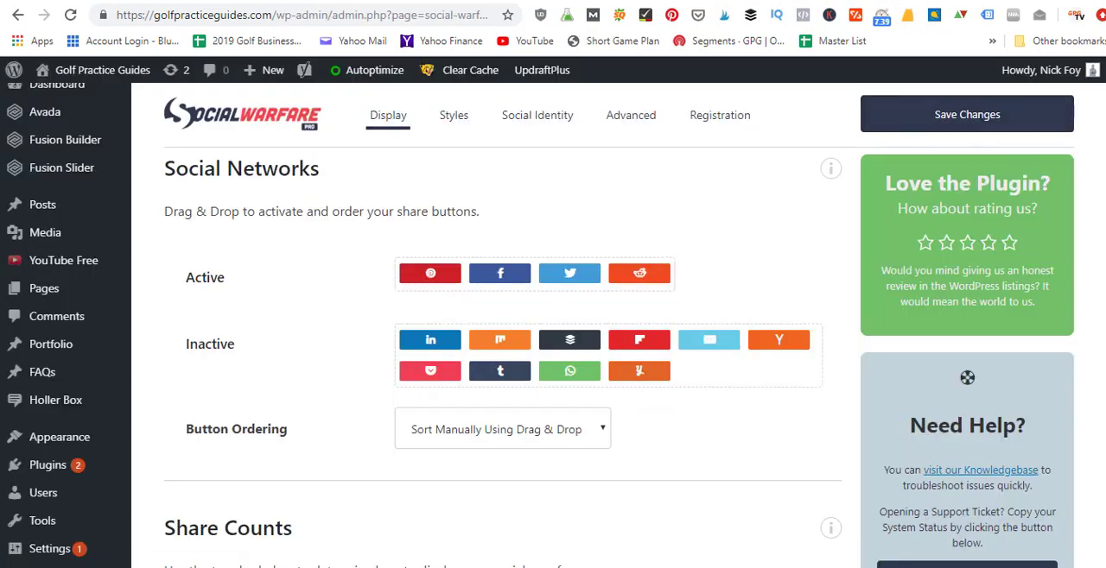
{"action": "scroll", "coordinate": [1094, 136], "scroll_direction": "down", "scroll_amount": 3}
{"action": "scroll", "coordinate": [619, 351], "scroll_direction": "down", "scroll_amount": 2}
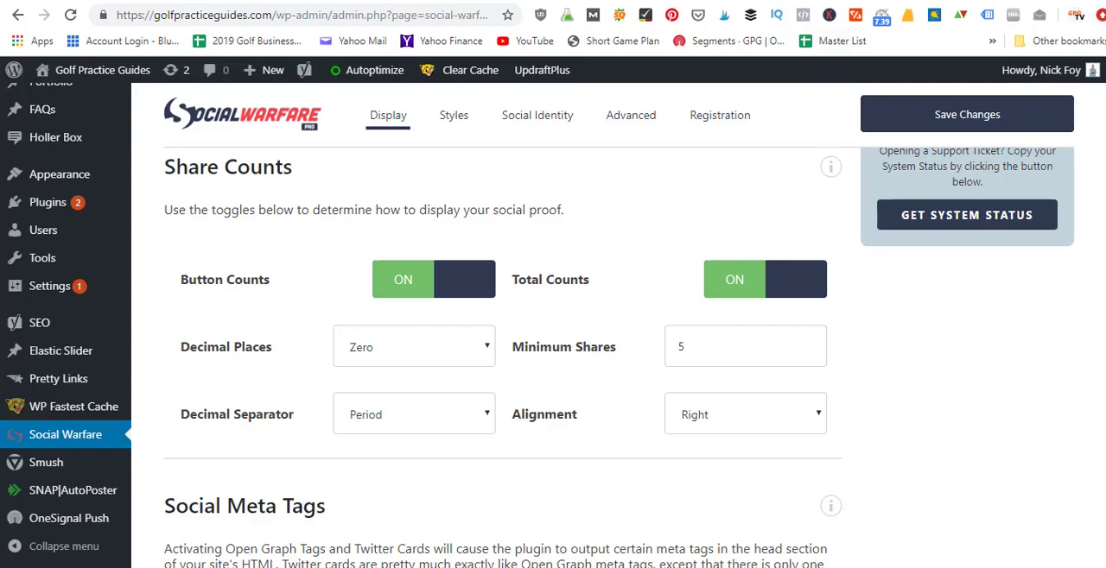
{"action": "left_click", "coordinate": [851, 1]}
{"action": "scroll", "coordinate": [974, 210], "scroll_direction": "down", "scroll_amount": 1}
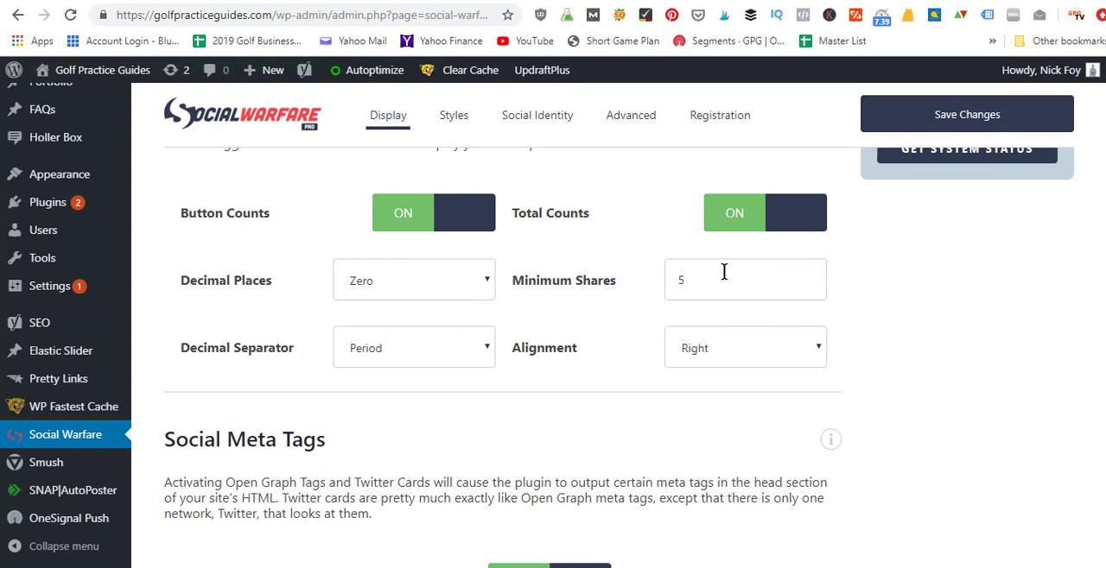
Step: Examine the Social Meta Tags options and the Position Share Buttons settings for each post type
{"action": "scroll", "coordinate": [504, 361], "scroll_direction": "down", "scroll_amount": 3}
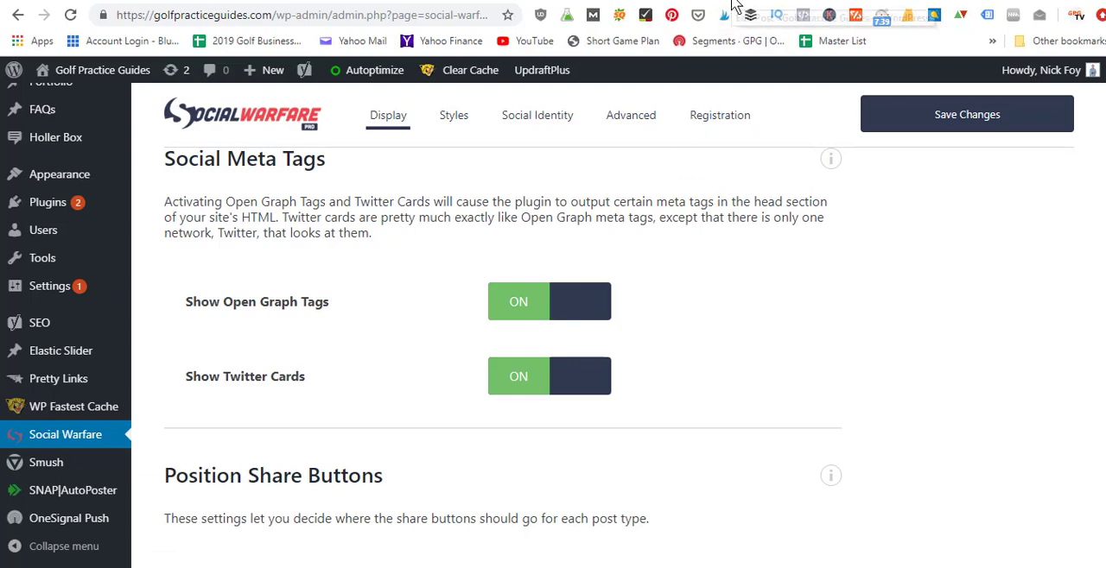
{"action": "scroll", "coordinate": [503, 358], "scroll_direction": "down", "scroll_amount": 2}
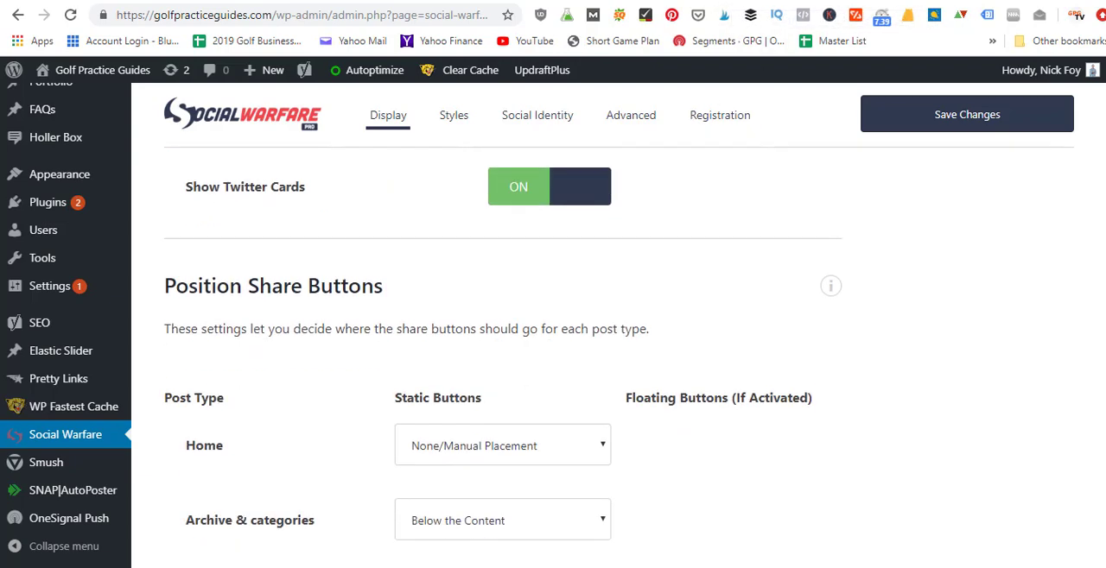
{"action": "scroll", "coordinate": [503, 358], "scroll_direction": "down", "scroll_amount": 2}
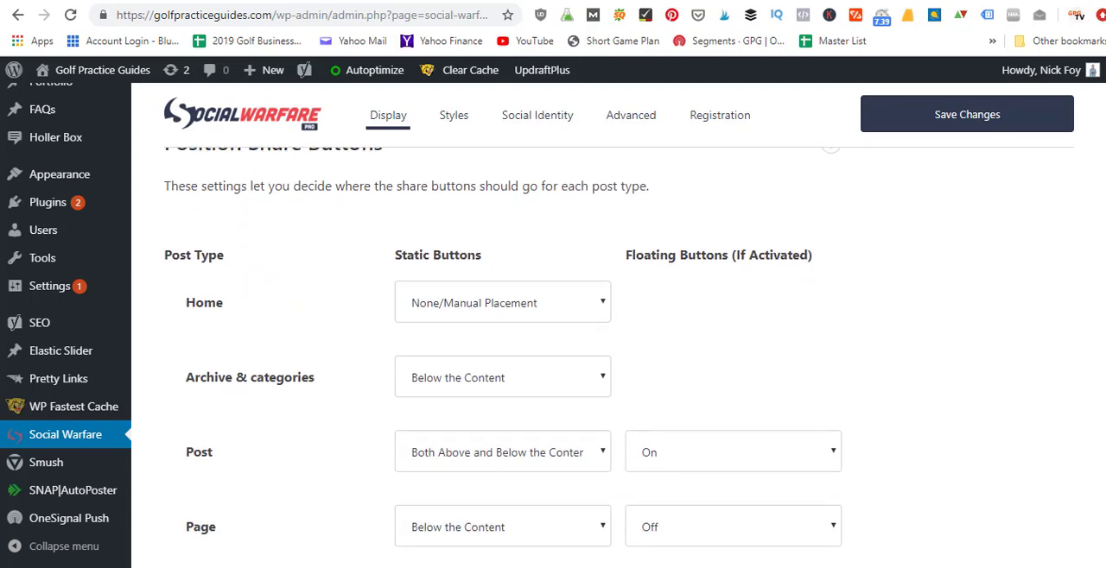
{"action": "scroll", "coordinate": [503, 358], "scroll_direction": "down", "scroll_amount": 1}
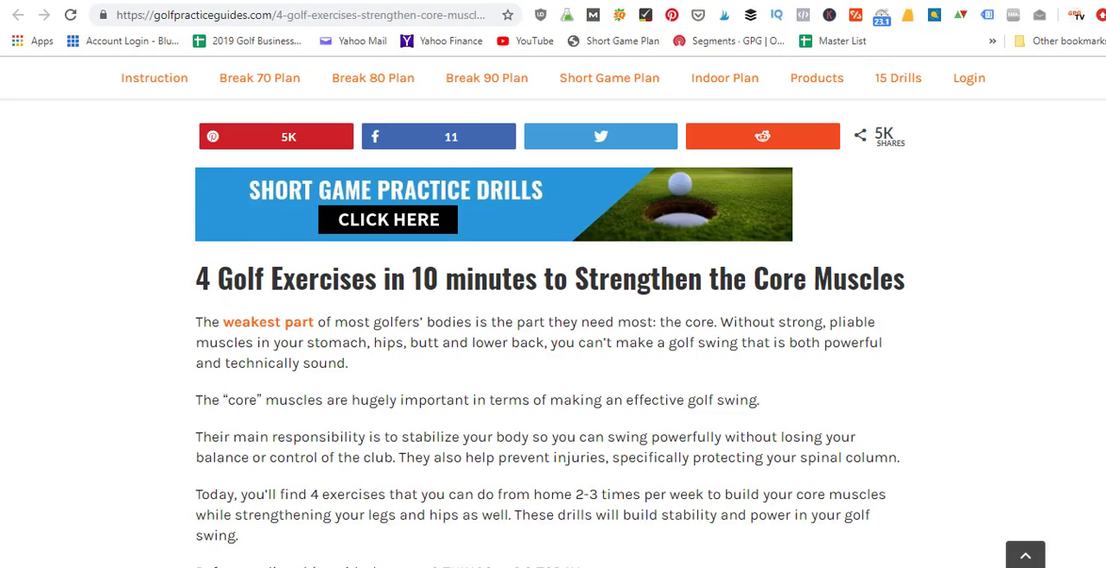
Step: View the share buttons above and below the golf core exercises article and the floating share bar within its content
{"action": "scroll", "coordinate": [552, 333], "scroll_direction": "up", "scroll_amount": 2}
{"action": "scroll", "coordinate": [553, 334], "scroll_direction": "down", "scroll_amount": 1}
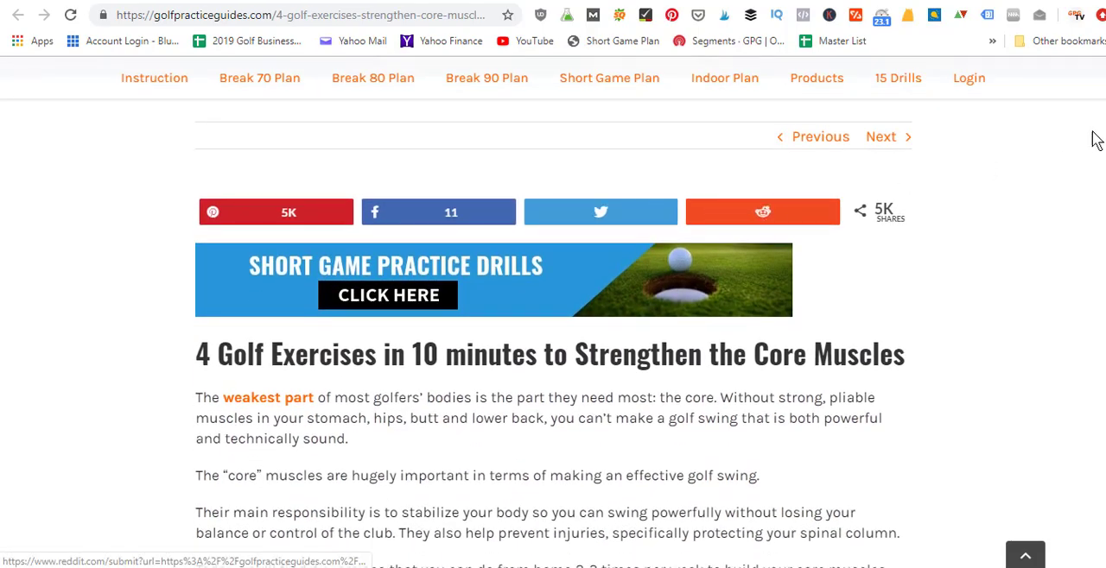
{"action": "scroll", "coordinate": [916, 459], "scroll_direction": "down", "scroll_amount": 20}
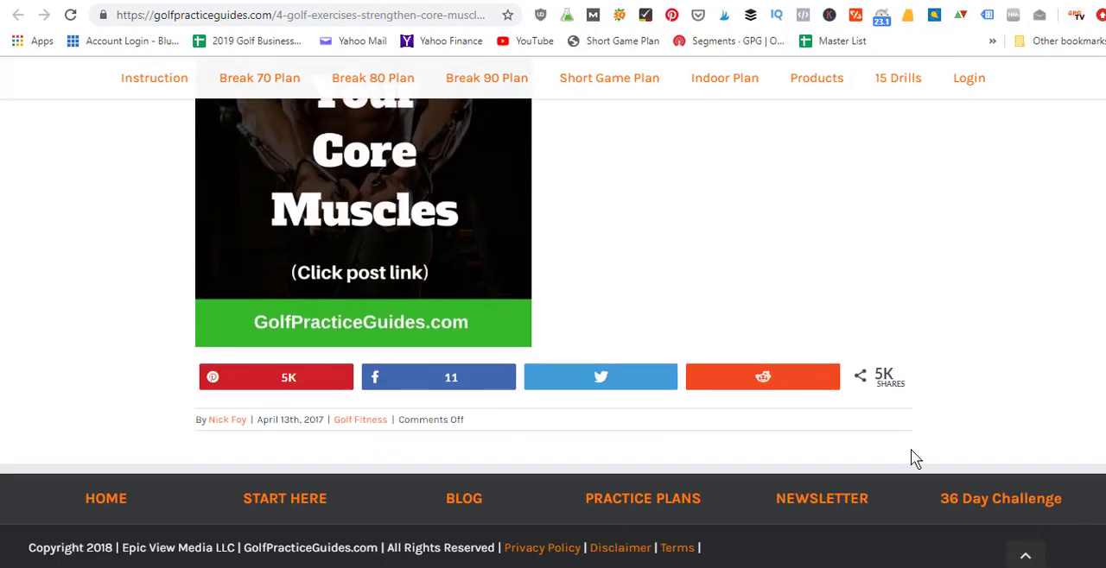
{"action": "scroll", "coordinate": [601, 377], "scroll_direction": "up", "scroll_amount": 10}
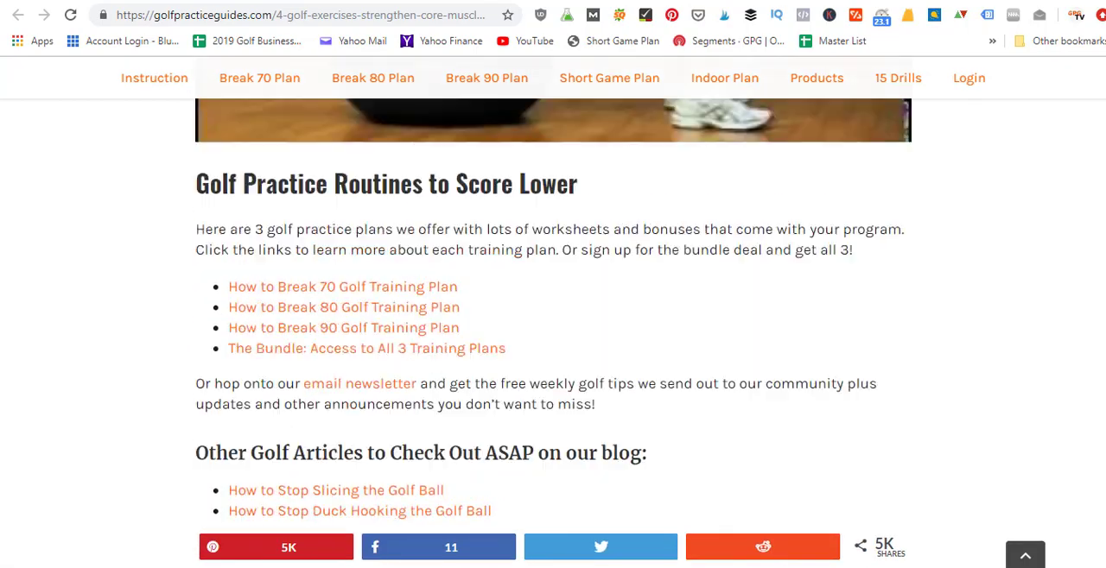
{"action": "scroll", "coordinate": [877, 501], "scroll_direction": "up", "scroll_amount": 15}
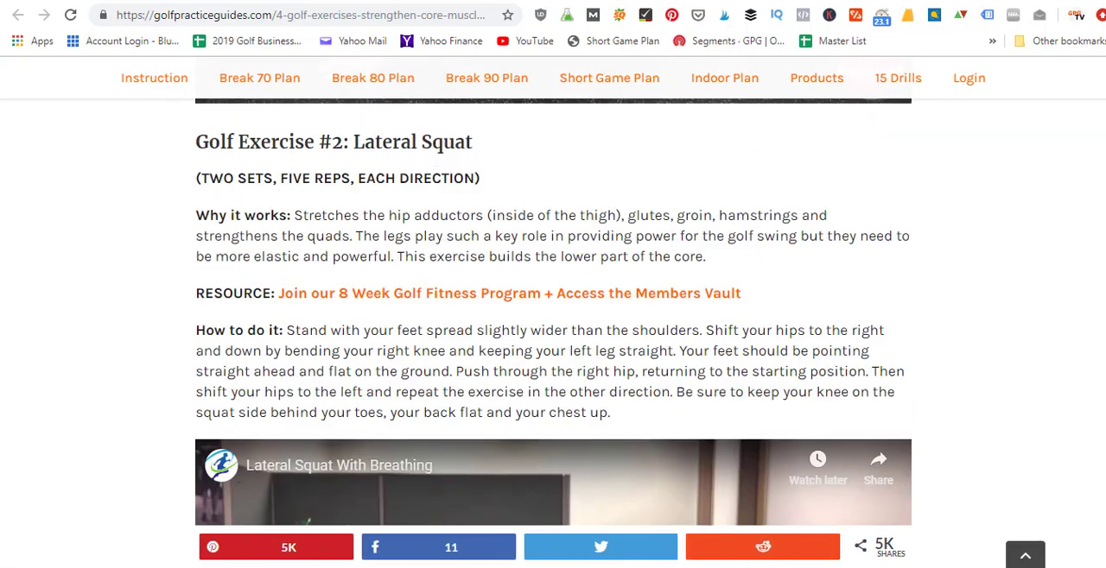
{"action": "scroll", "coordinate": [553, 311], "scroll_direction": "up", "scroll_amount": 12}
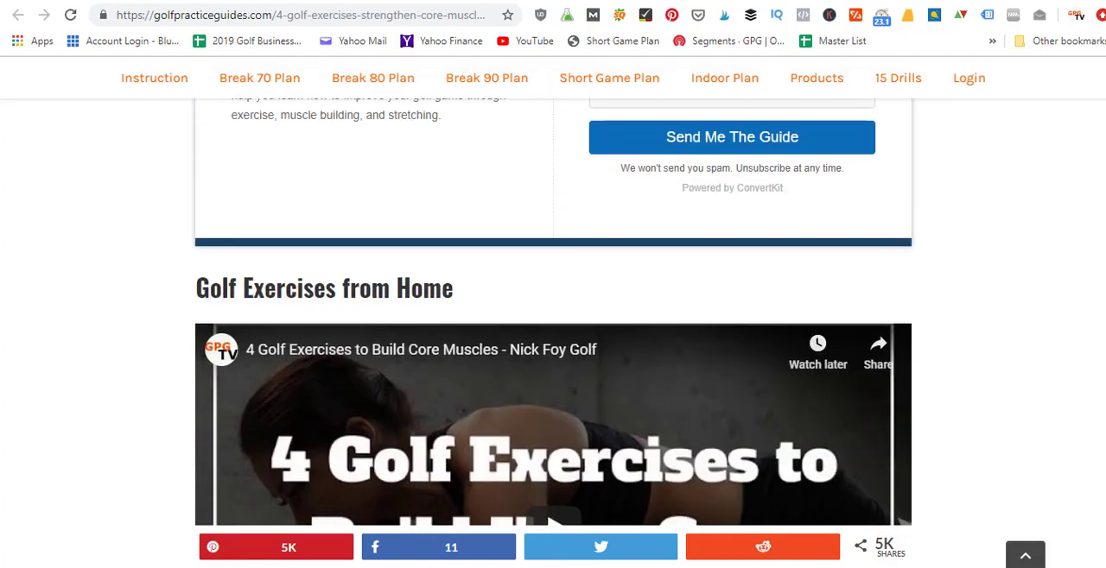
{"action": "scroll", "coordinate": [553, 311], "scroll_direction": "up", "scroll_amount": 10}
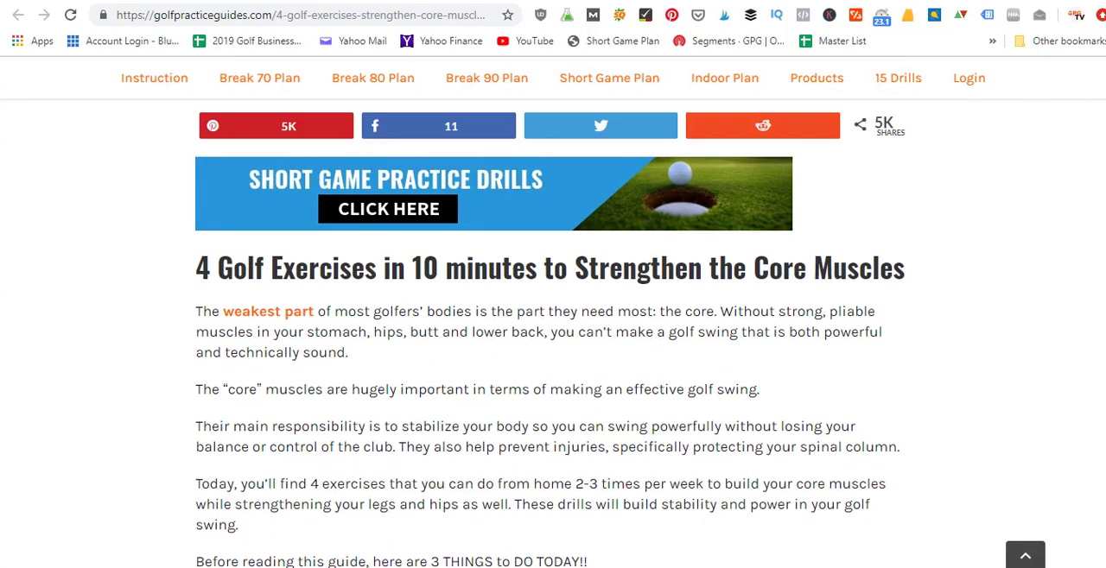
{"action": "scroll", "coordinate": [553, 311], "scroll_direction": "up", "scroll_amount": 1}
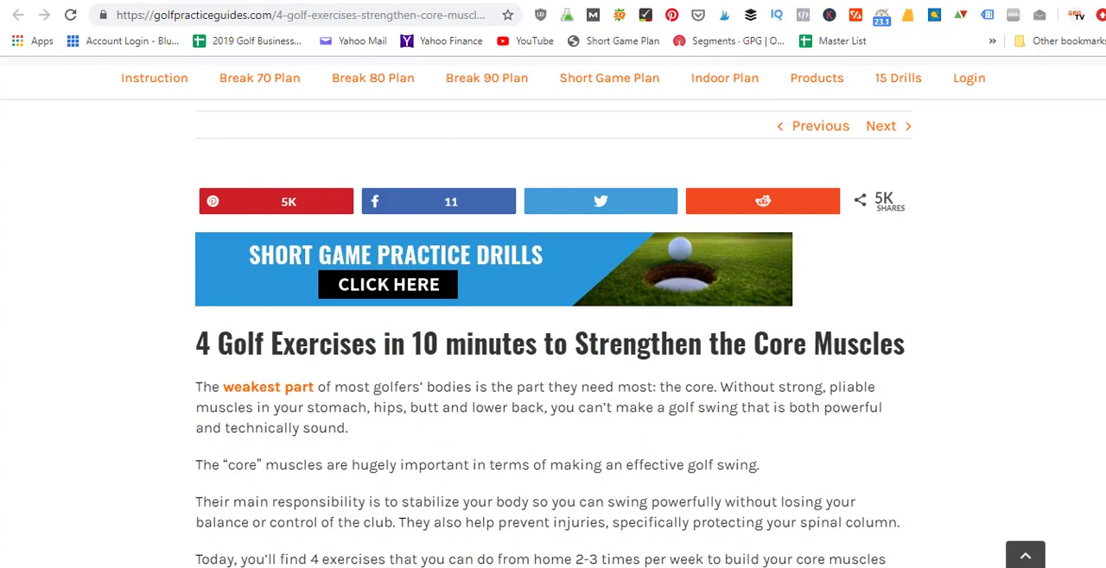
Step: Return to the Social Warfare settings and examine the remaining post type button positions and the Image Hover Pin Button options
{"action": "left_click", "coordinate": [796, 1]}
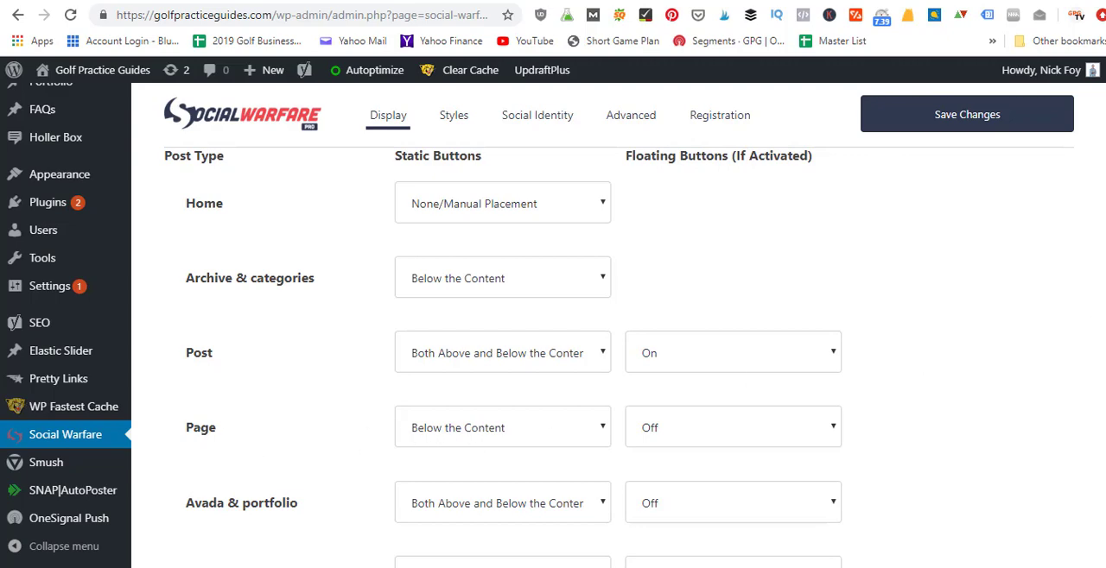
{"action": "scroll", "coordinate": [553, 357], "scroll_direction": "down", "scroll_amount": 2}
{"action": "scroll", "coordinate": [503, 358], "scroll_direction": "down", "scroll_amount": 7}
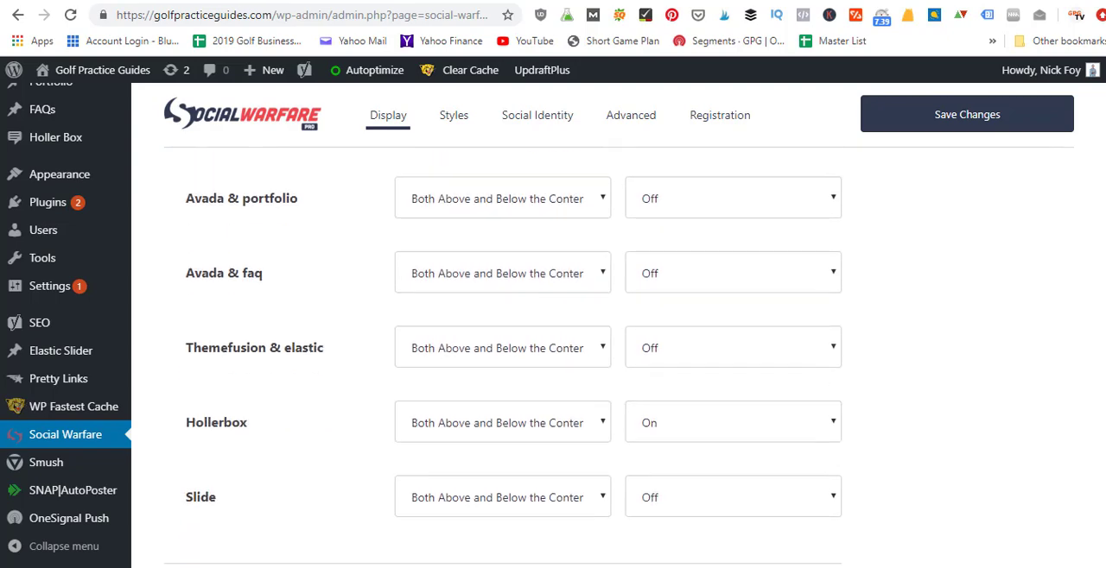
{"action": "scroll", "coordinate": [601, 233], "scroll_direction": "down", "scroll_amount": 2}
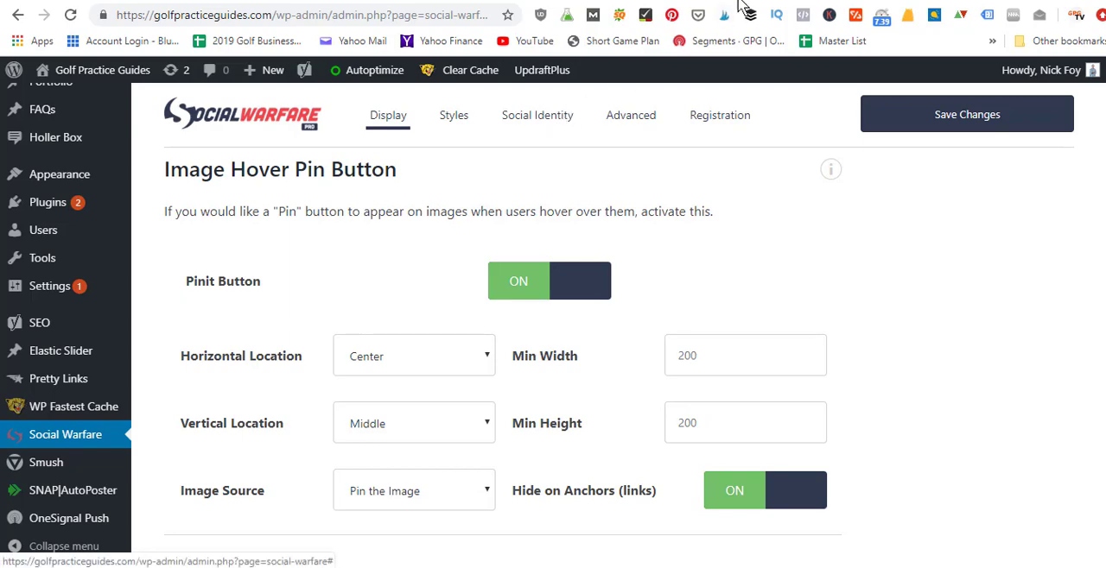
Step: Switch to the live Garmin Approach G30 review and reveal the Pinterest save button on the device image
{"action": "left_click", "coordinate": [803, 0]}
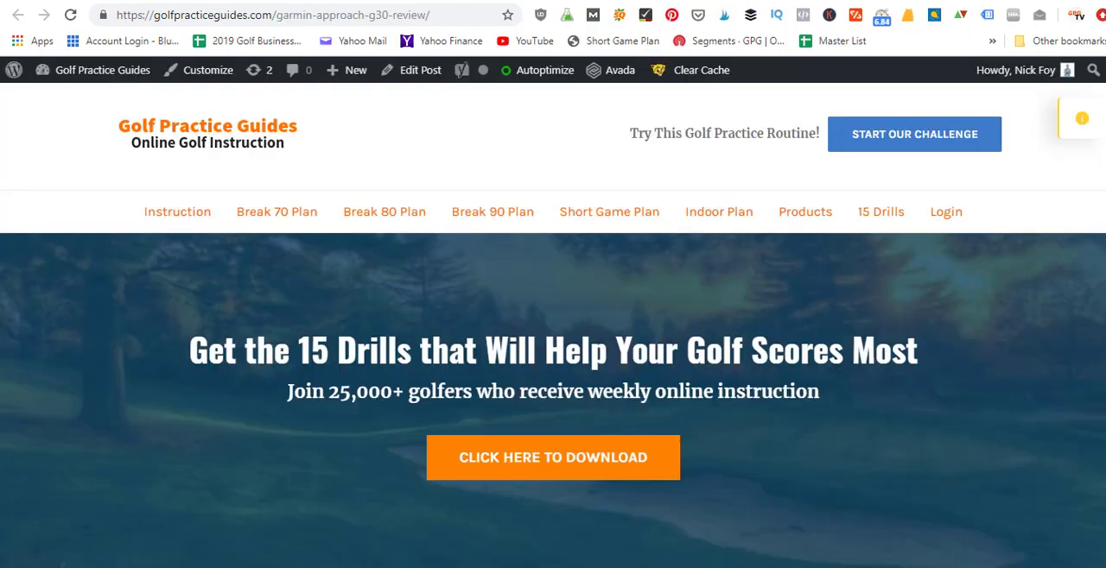
{"action": "scroll", "coordinate": [552, 346], "scroll_direction": "down", "scroll_amount": 6}
{"action": "scroll", "coordinate": [553, 346], "scroll_direction": "down", "scroll_amount": 1}
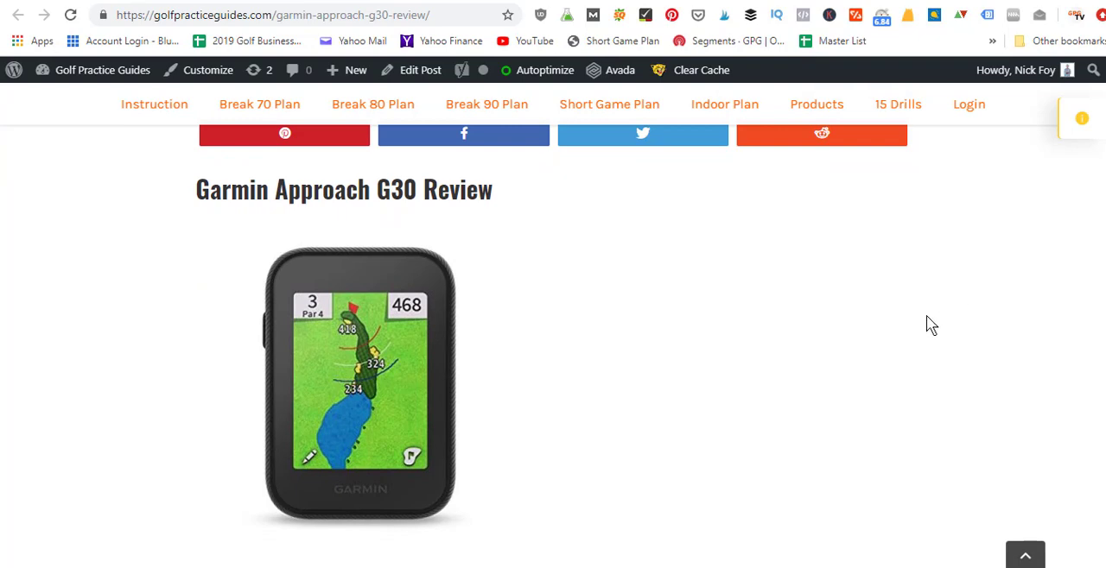
{"action": "mouse_move", "coordinate": [386, 343]}
Step: Return to the Garmin review's editor and view its custom Pinterest image
{"action": "left_click", "coordinate": [689, 2]}
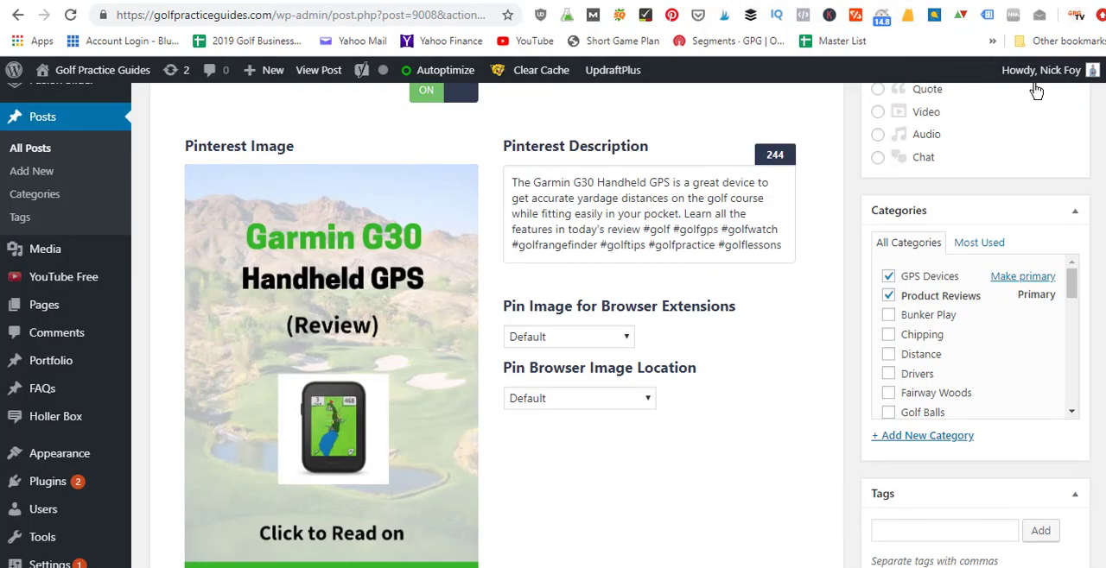
{"action": "right_click", "coordinate": [1104, 313]}
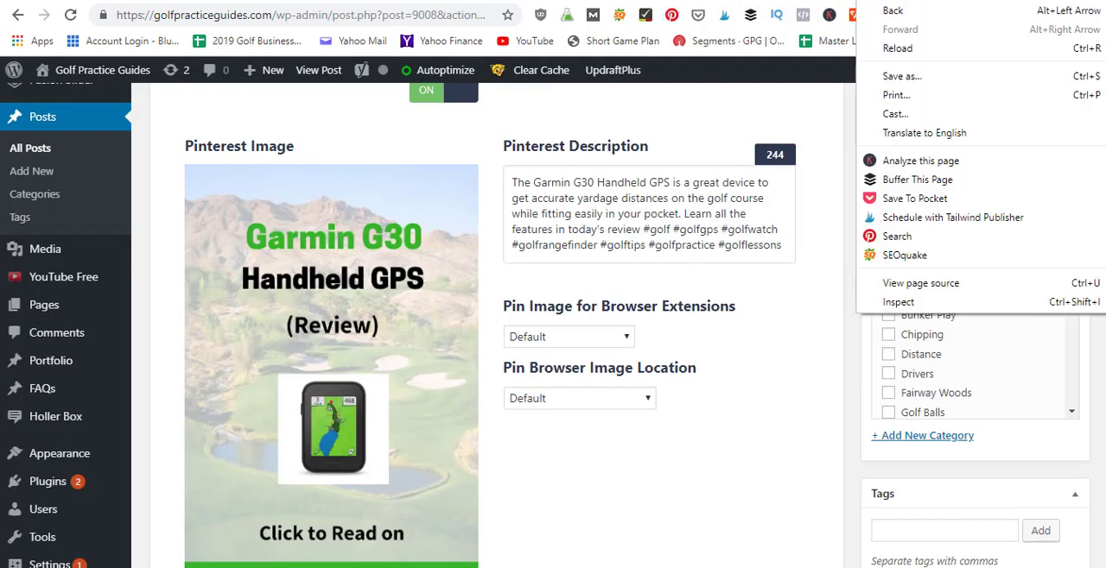
{"action": "left_click_drag", "start_coordinate": [1105, 312], "coordinate": [1105, 315]}
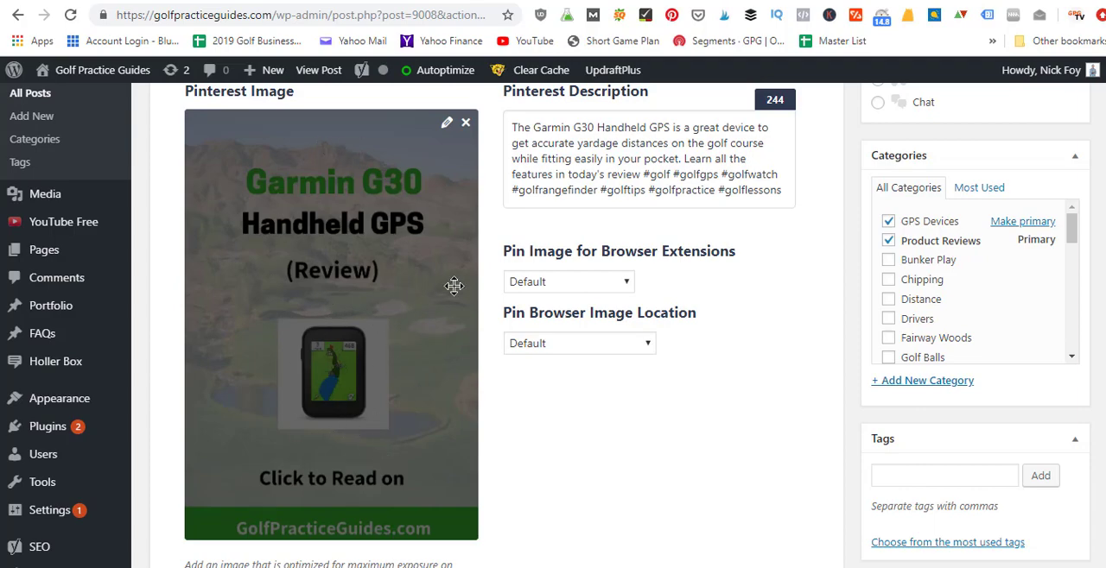
Step: Look through the live Garmin review to compare its floating share bar with the share buttons below the content
{"action": "left_click", "coordinate": [763, 1]}
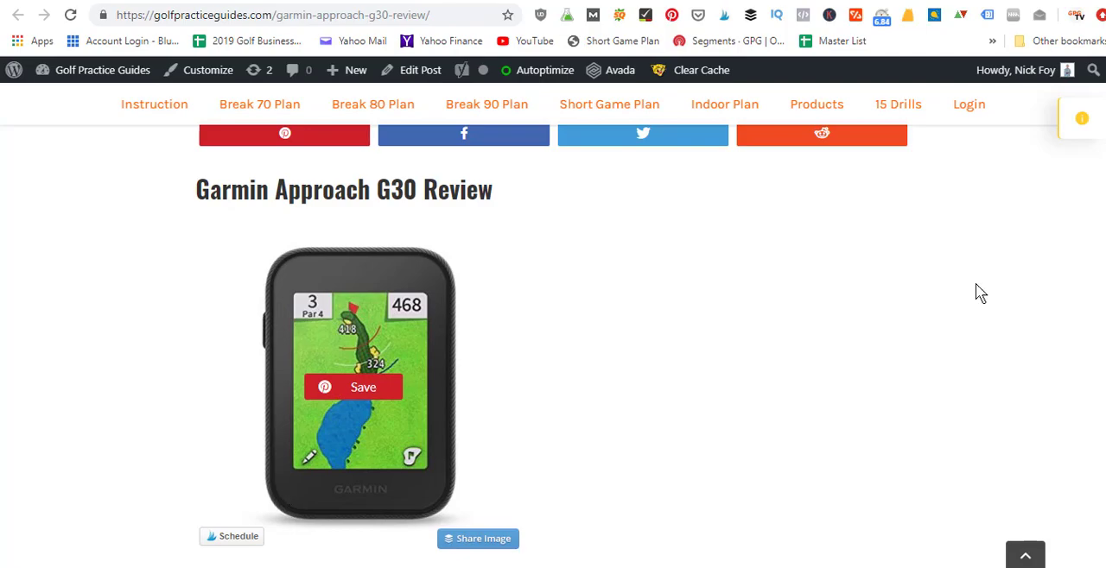
{"action": "scroll", "coordinate": [1055, 264], "scroll_direction": "down", "scroll_amount": 5}
{"action": "scroll", "coordinate": [551, 305], "scroll_direction": "down", "scroll_amount": 8}
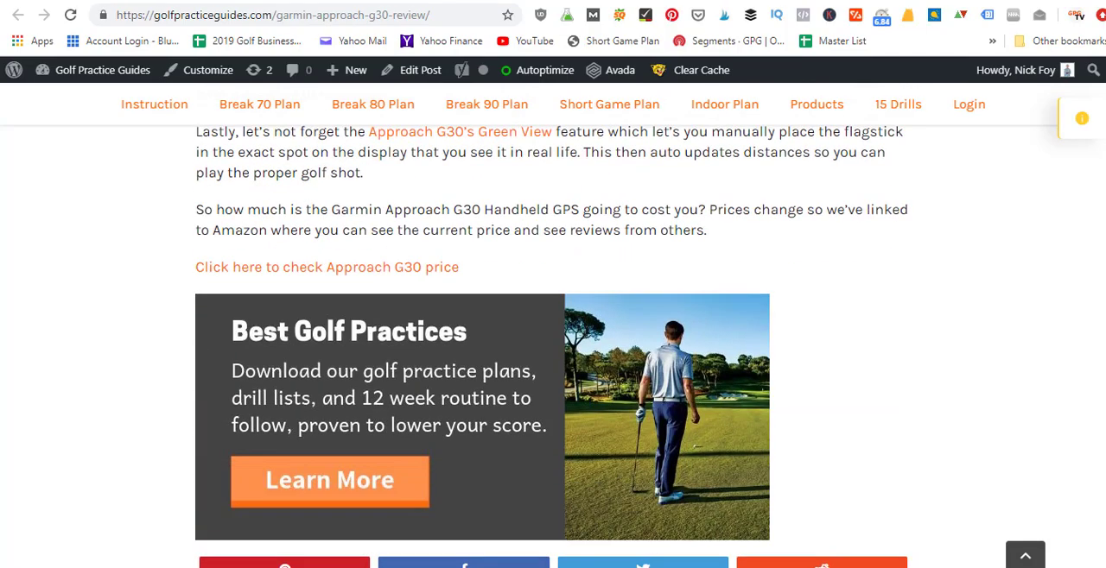
{"action": "scroll", "coordinate": [1097, 389], "scroll_direction": "up", "scroll_amount": 4}
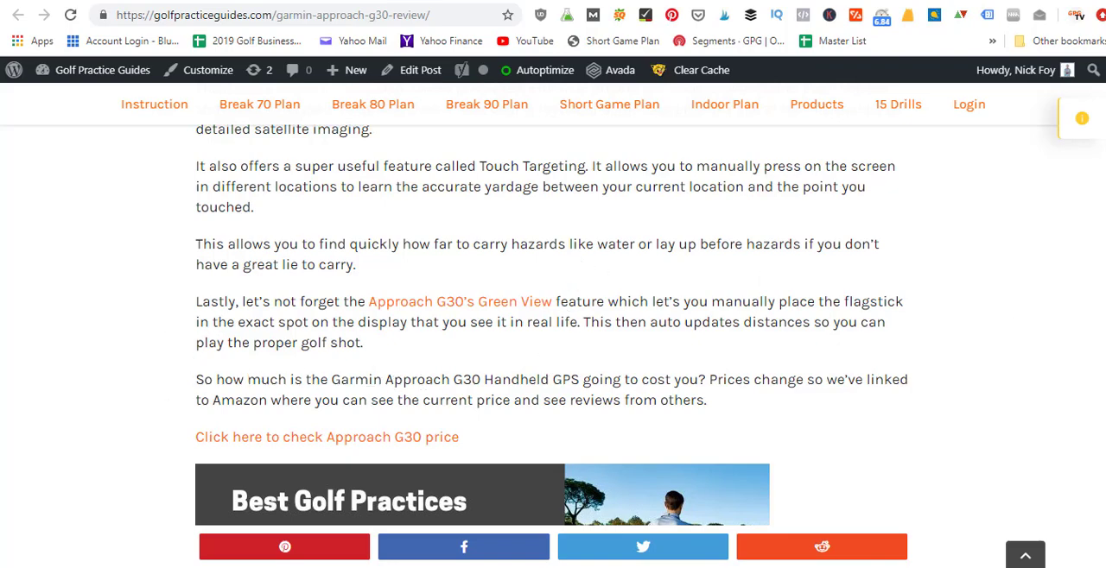
{"action": "scroll", "coordinate": [780, 276], "scroll_direction": "down", "scroll_amount": 3}
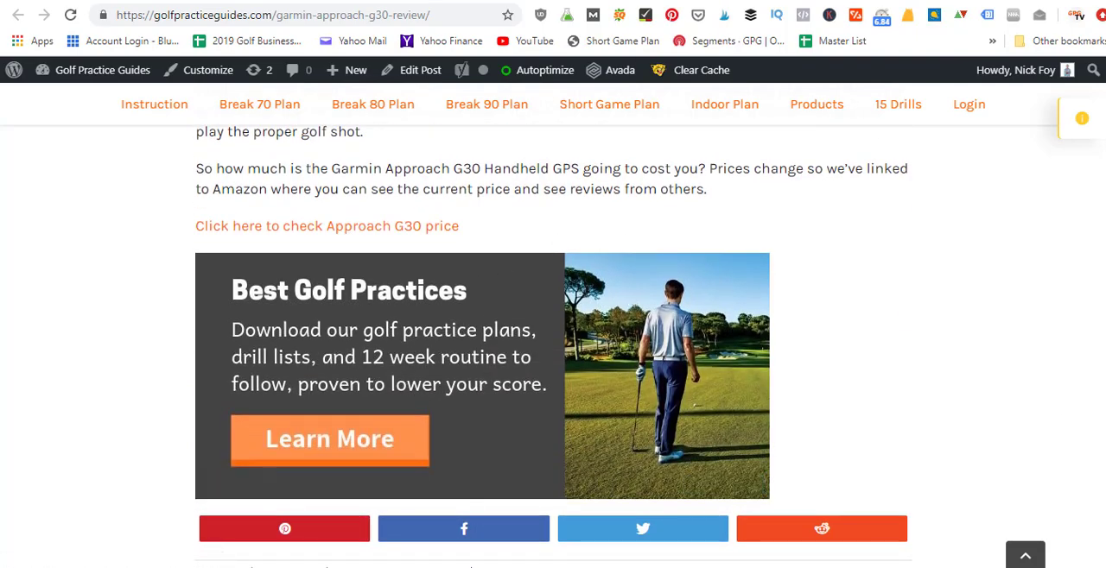
{"action": "scroll", "coordinate": [1090, 431], "scroll_direction": "up", "scroll_amount": 3}
{"action": "scroll", "coordinate": [553, 346], "scroll_direction": "up", "scroll_amount": 15}
{"action": "scroll", "coordinate": [553, 346], "scroll_direction": "down", "scroll_amount": 3}
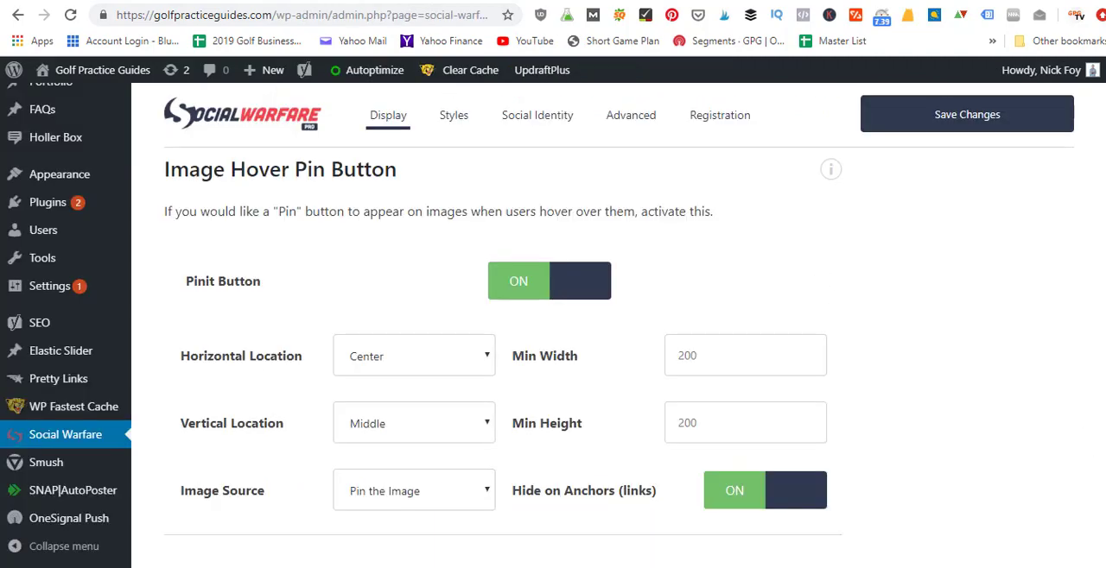
Step: Examine the Image Hover Pin Button options and the Yummly Display Control section in the Social Warfare settings
{"action": "scroll", "coordinate": [503, 357], "scroll_direction": "down", "scroll_amount": 1}
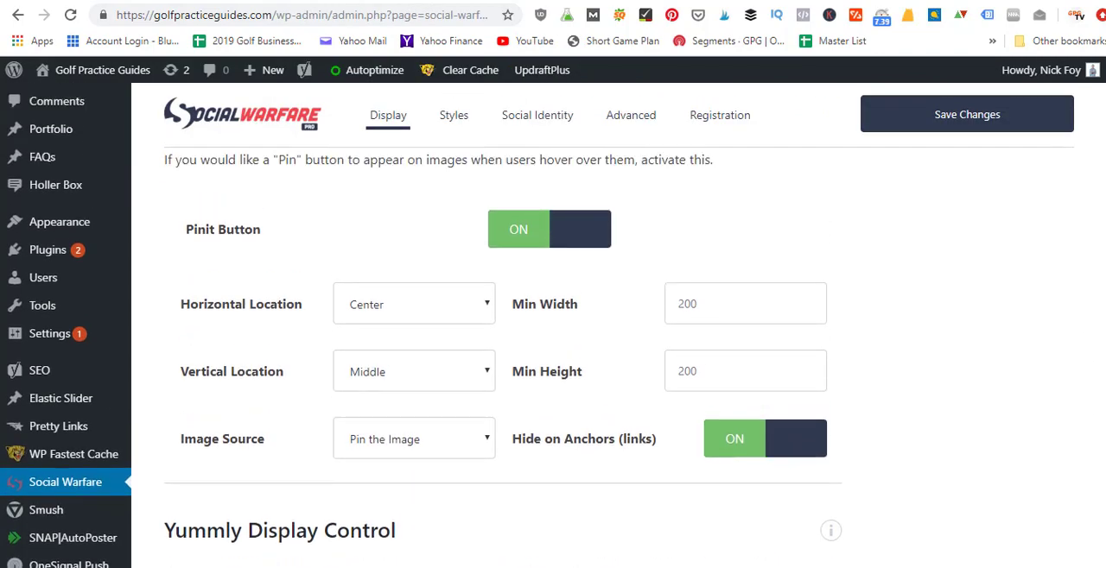
{"action": "scroll", "coordinate": [503, 357], "scroll_direction": "up", "scroll_amount": 1}
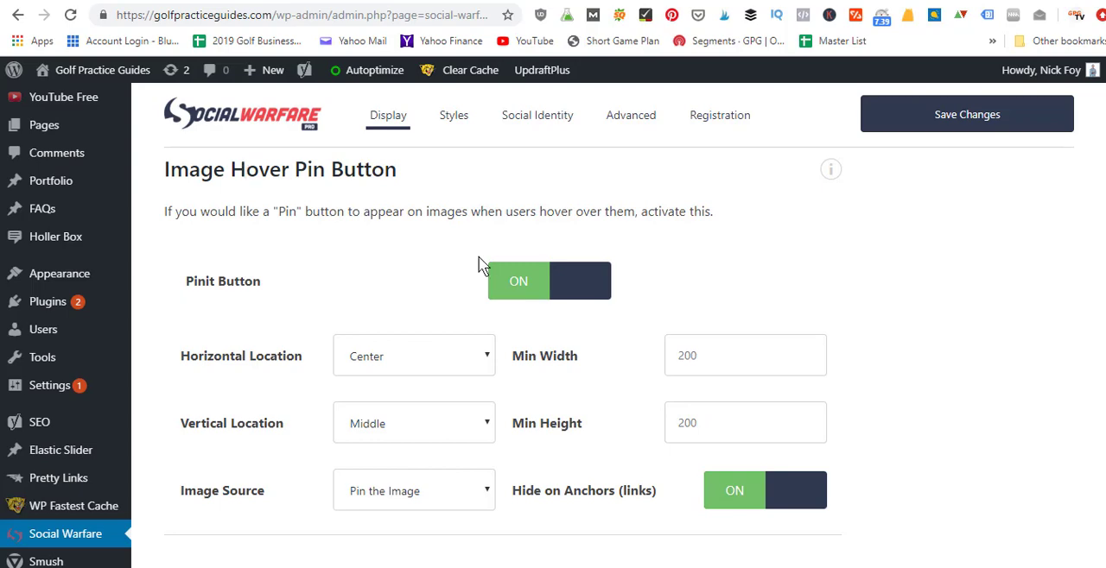
{"action": "scroll", "coordinate": [1023, 294], "scroll_direction": "down", "scroll_amount": 2}
{"action": "scroll", "coordinate": [504, 359], "scroll_direction": "down", "scroll_amount": 2}
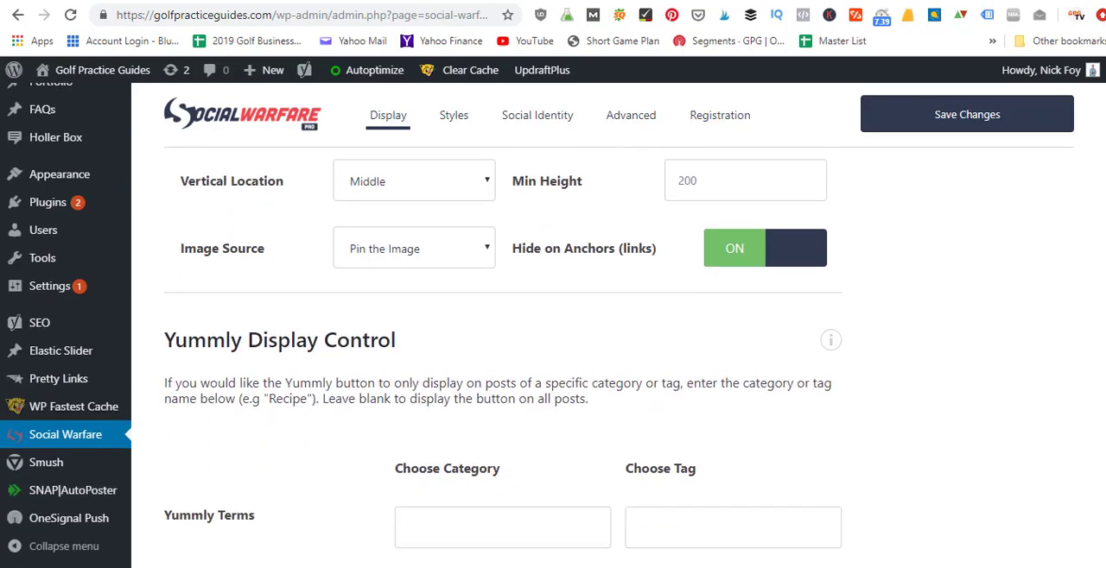
Step: In the Styles settings, preview the share buttons at 110% size and return the button size to 100%
{"action": "scroll", "coordinate": [502, 357], "scroll_direction": "up", "scroll_amount": 10}
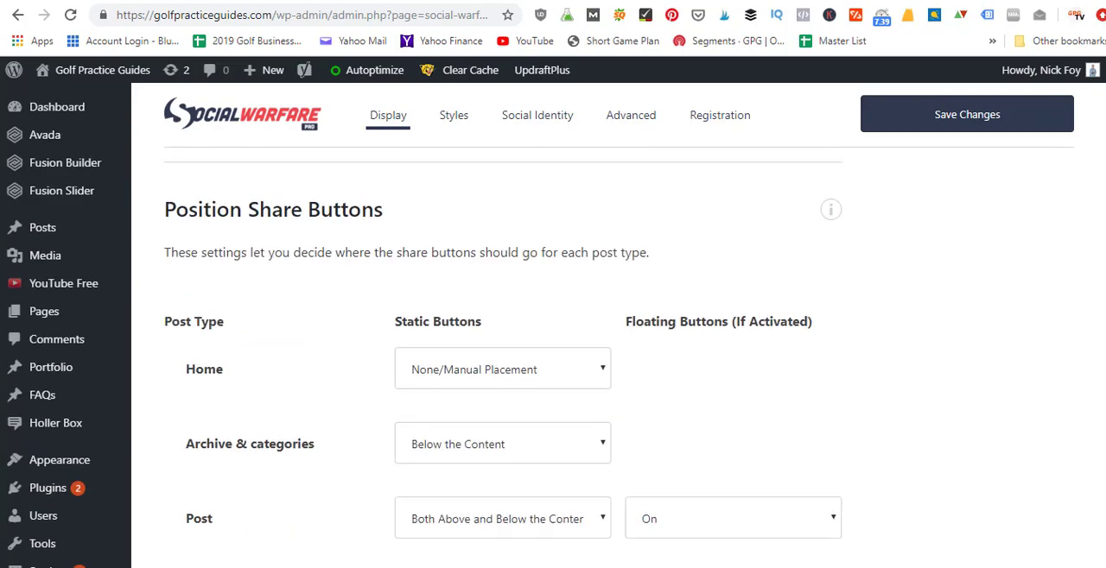
{"action": "left_click", "coordinate": [456, 127]}
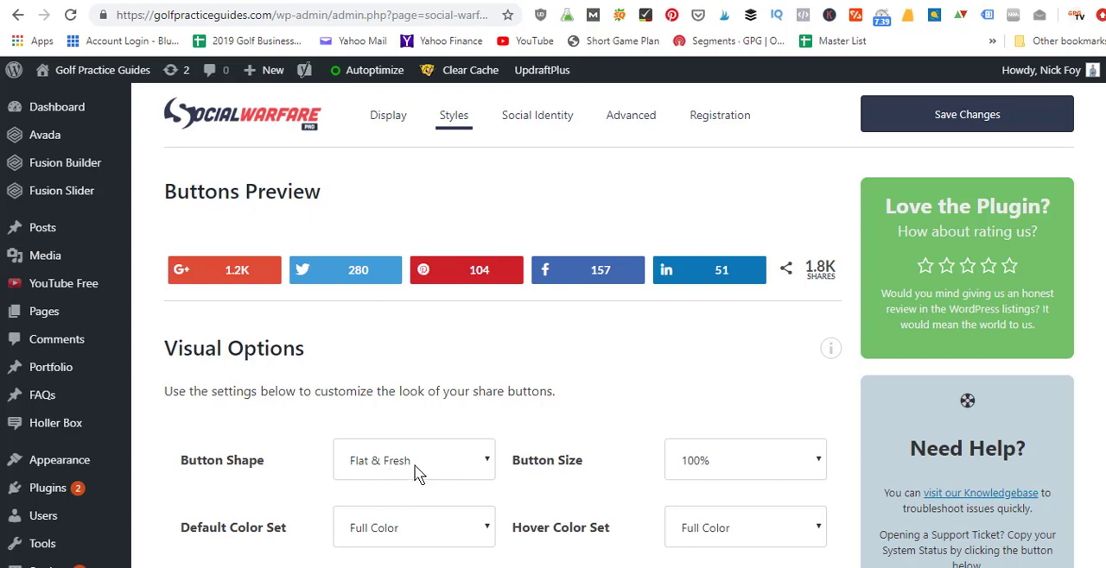
{"action": "left_click", "coordinate": [747, 467]}
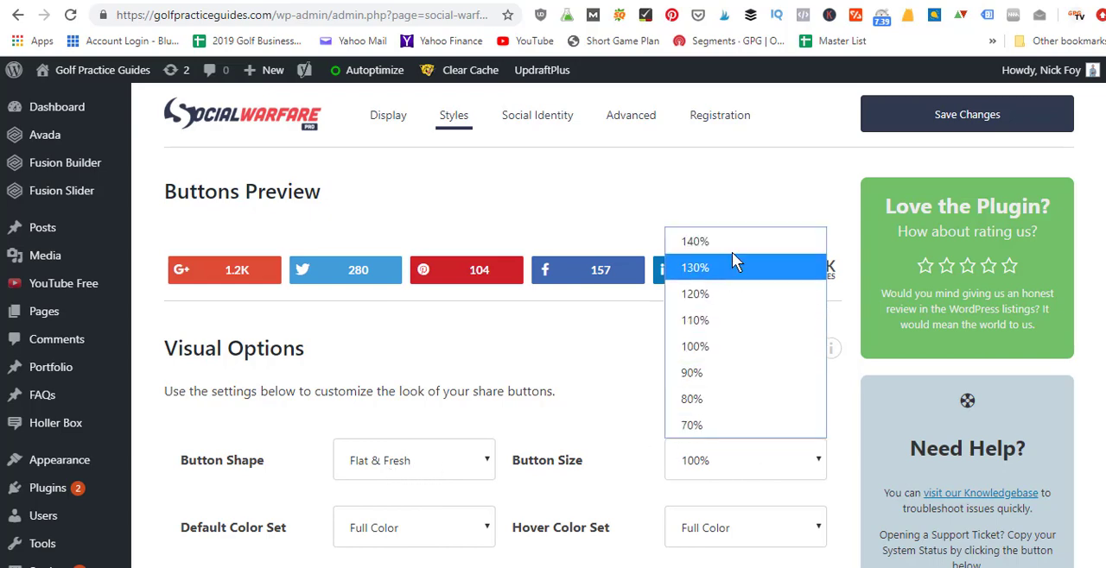
{"action": "left_click", "coordinate": [740, 330]}
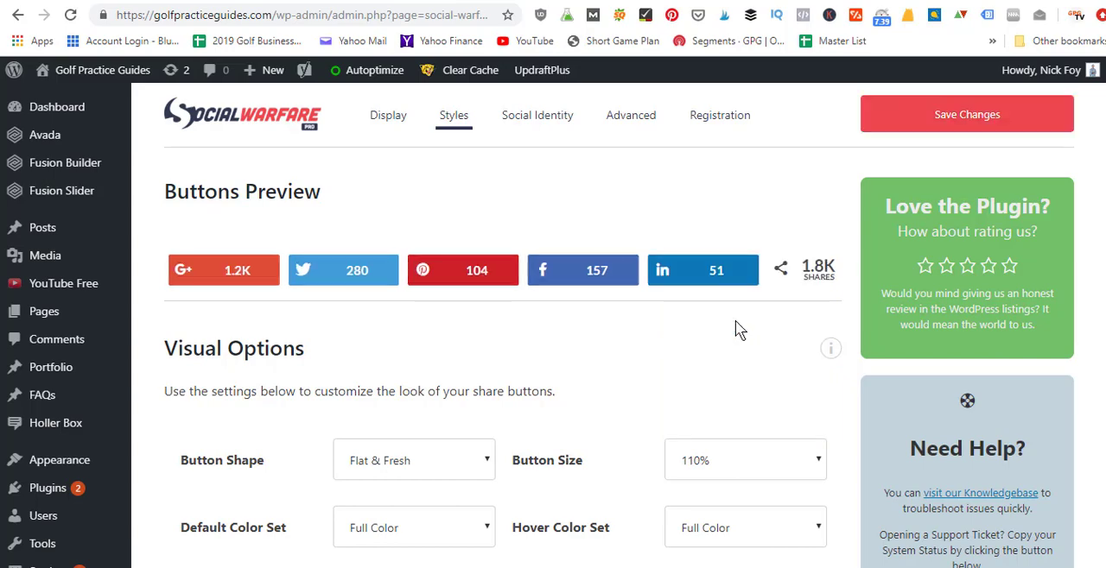
{"action": "left_click", "coordinate": [742, 460]}
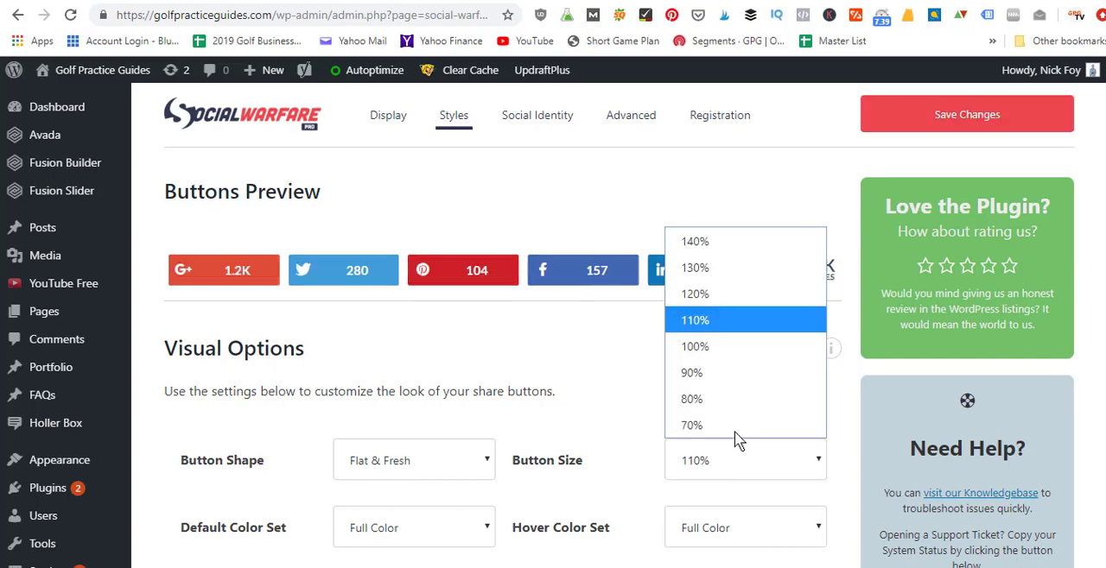
{"action": "left_click", "coordinate": [730, 348]}
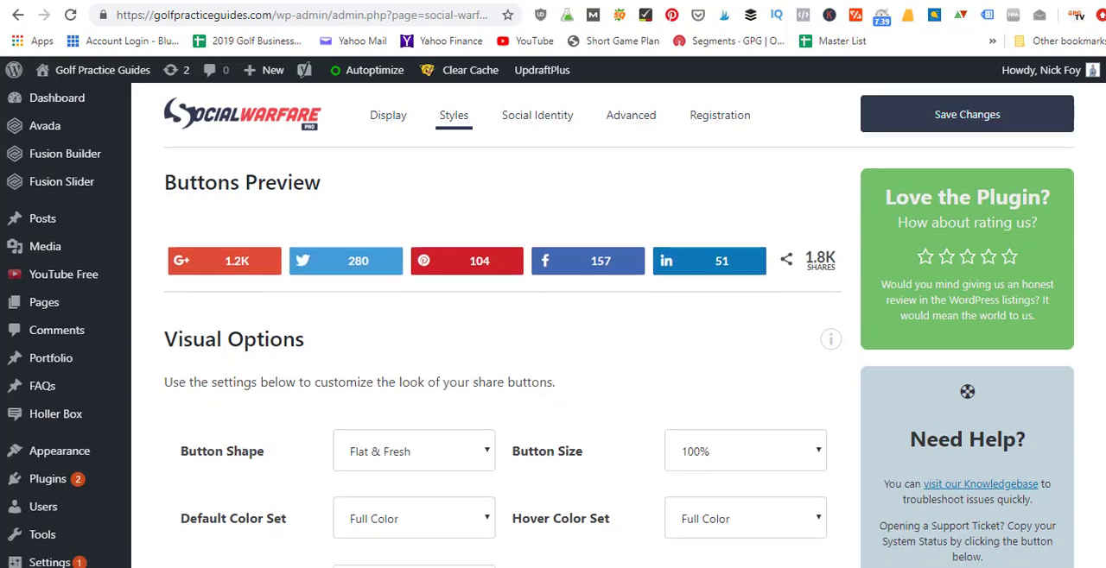
Step: Examine the Visual Options, Floating Share Buttons and Click-To-Tweet Style sections of the Styles settings
{"action": "scroll", "coordinate": [501, 346], "scroll_direction": "down", "scroll_amount": 2}
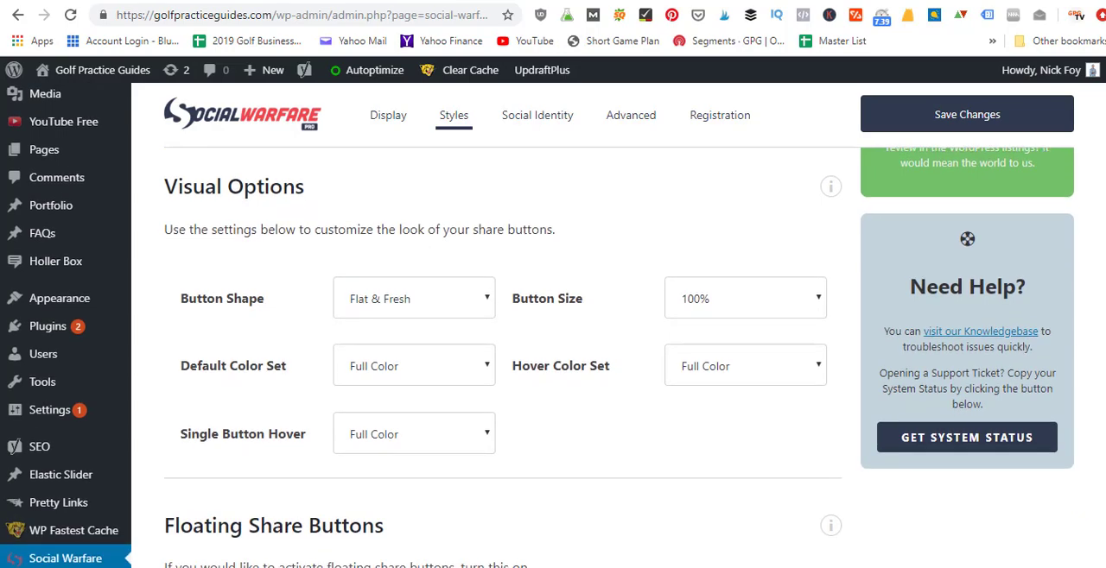
{"action": "scroll", "coordinate": [537, 325], "scroll_direction": "down", "scroll_amount": 1}
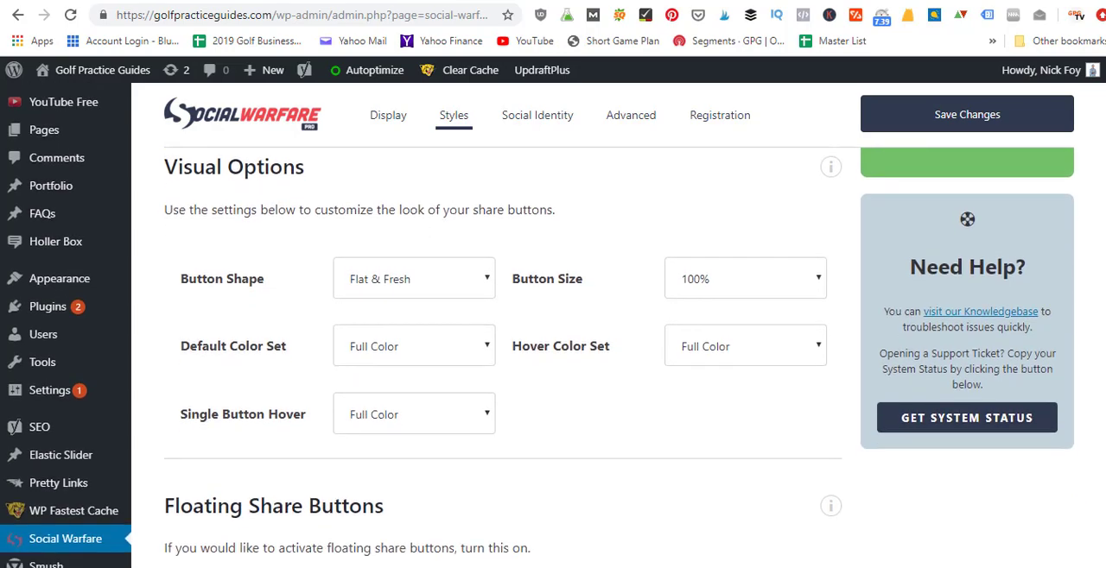
{"action": "scroll", "coordinate": [501, 346], "scroll_direction": "down", "scroll_amount": 3}
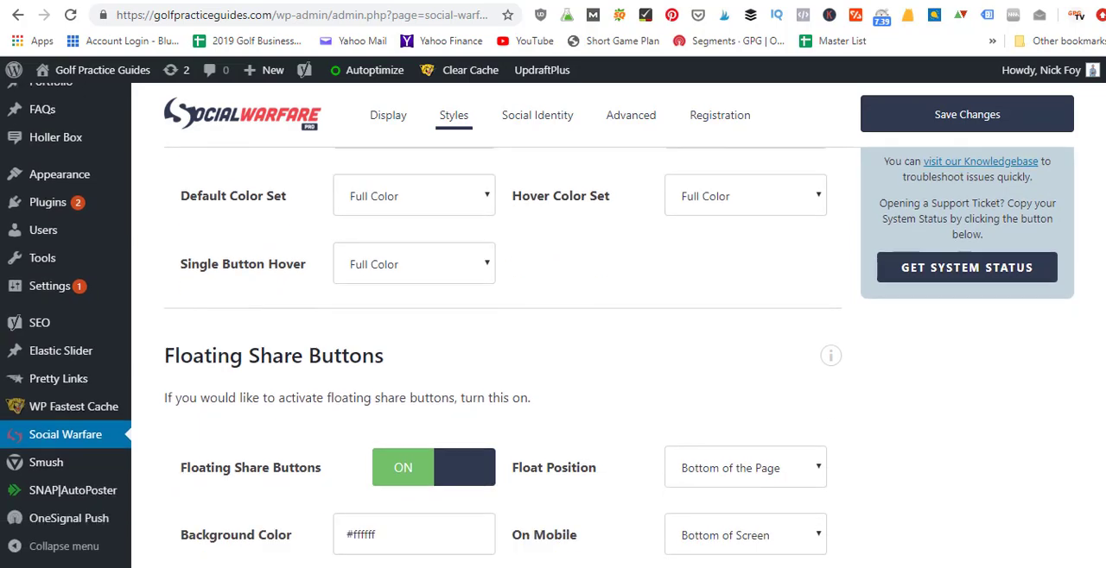
{"action": "scroll", "coordinate": [501, 346], "scroll_direction": "down", "scroll_amount": 1}
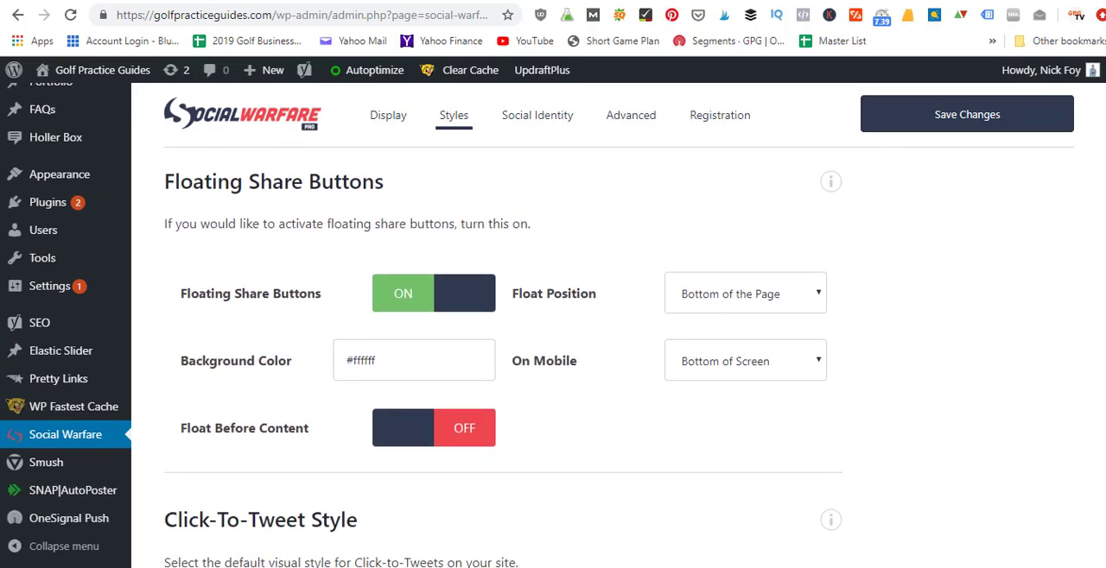
{"action": "scroll", "coordinate": [948, 341], "scroll_direction": "down", "scroll_amount": 1}
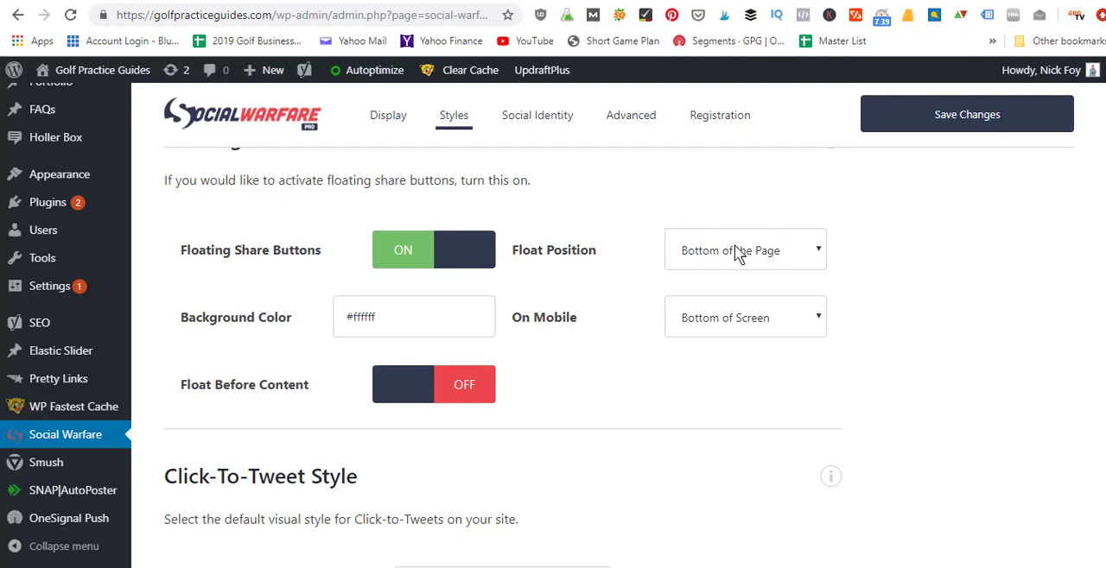
{"action": "scroll", "coordinate": [501, 345], "scroll_direction": "down", "scroll_amount": 3}
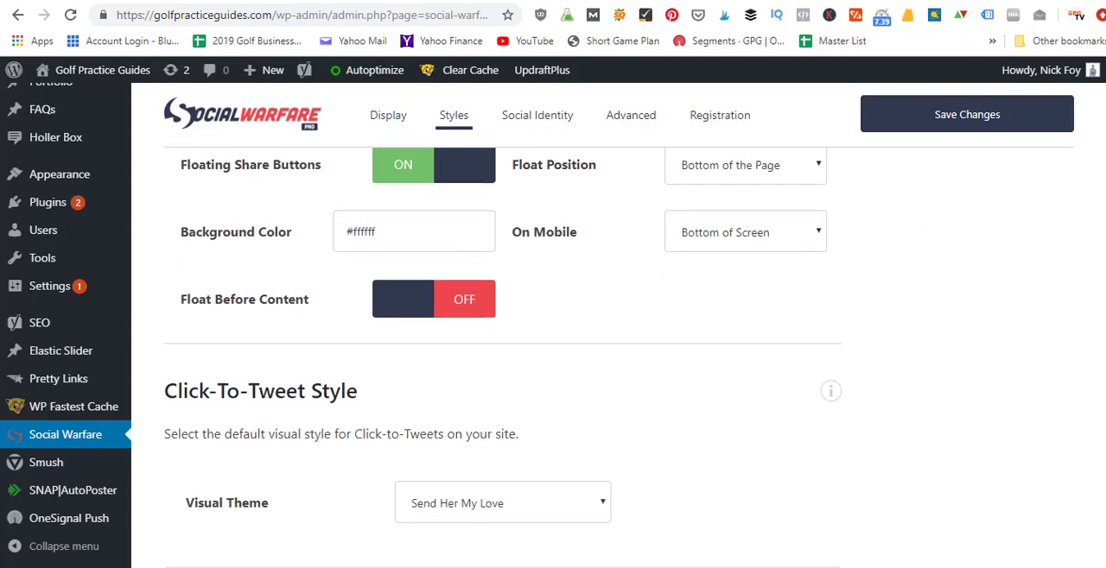
{"action": "scroll", "coordinate": [501, 346], "scroll_direction": "up", "scroll_amount": 3}
{"action": "scroll", "coordinate": [501, 345], "scroll_direction": "up", "scroll_amount": 6}
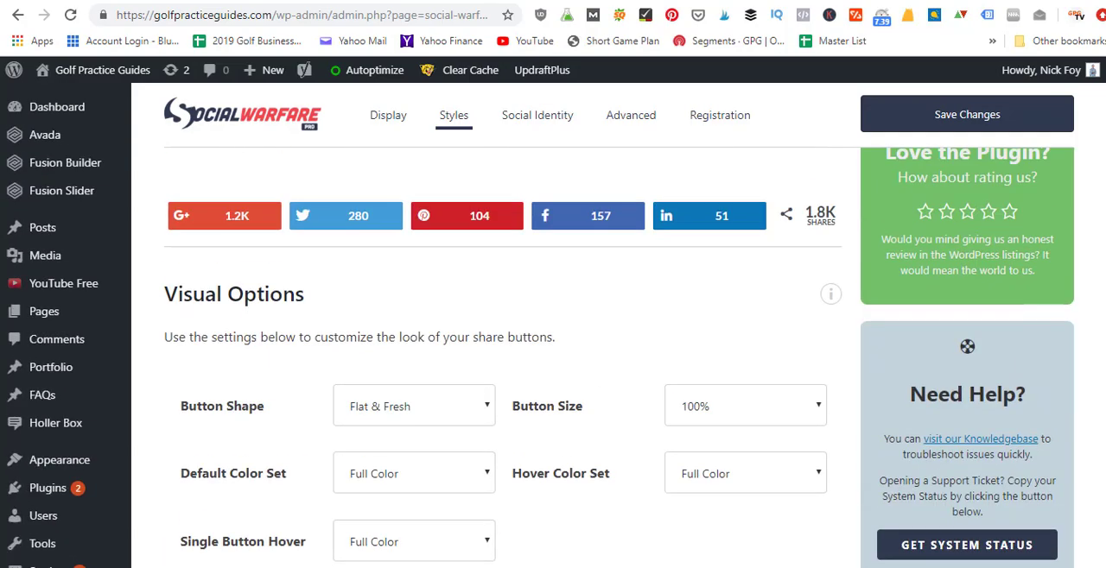
Step: Look through the Advanced settings from Gutenberg Blocks and Frame Buster down to Share Recovery
{"action": "left_click", "coordinate": [620, 121]}
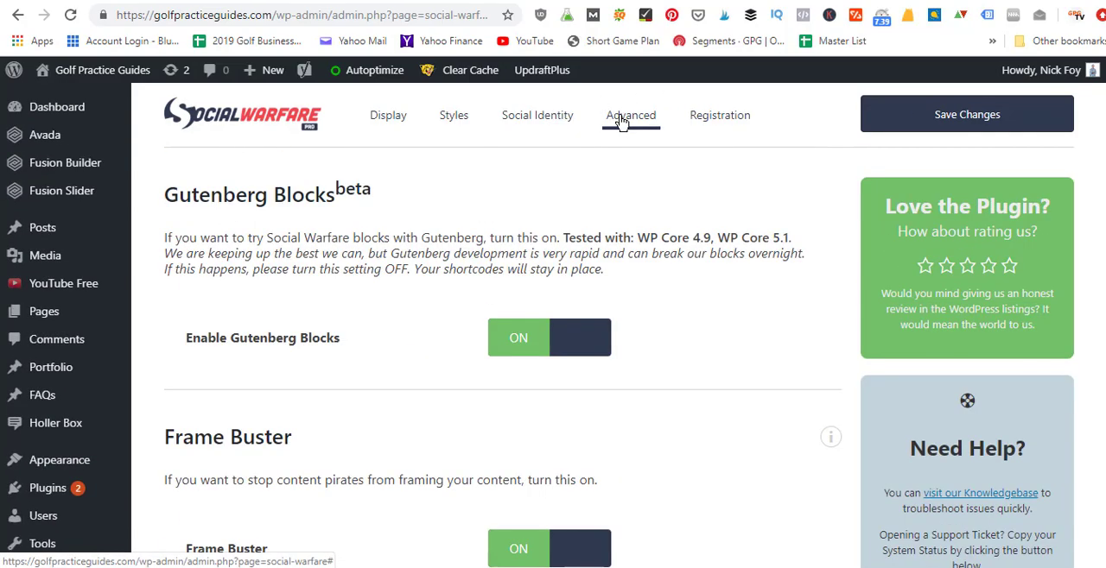
{"action": "scroll", "coordinate": [1024, 220], "scroll_direction": "down", "scroll_amount": 3}
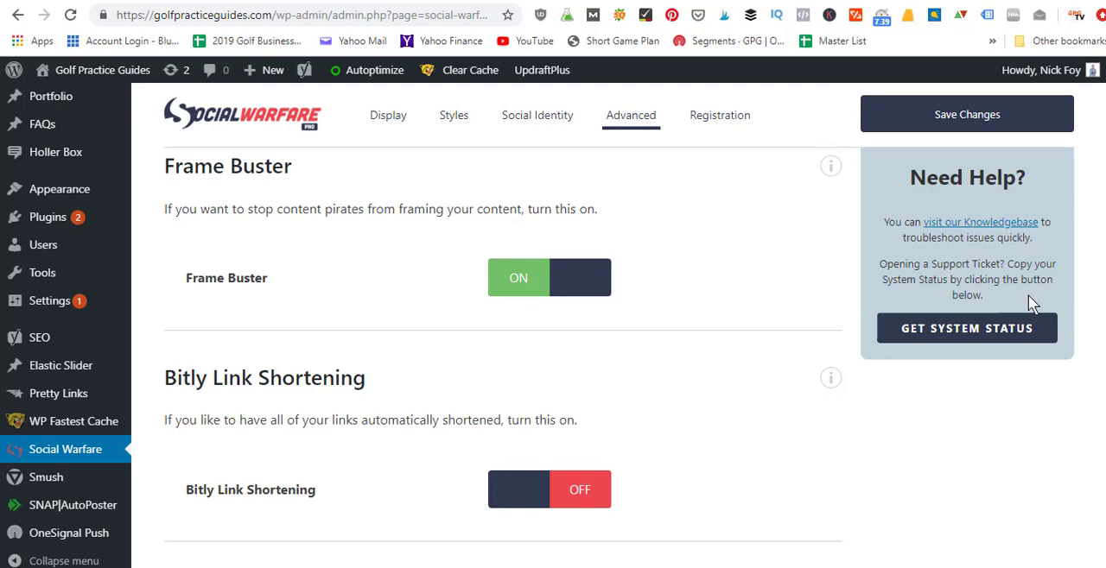
{"action": "scroll", "coordinate": [553, 251], "scroll_direction": "down", "scroll_amount": 3}
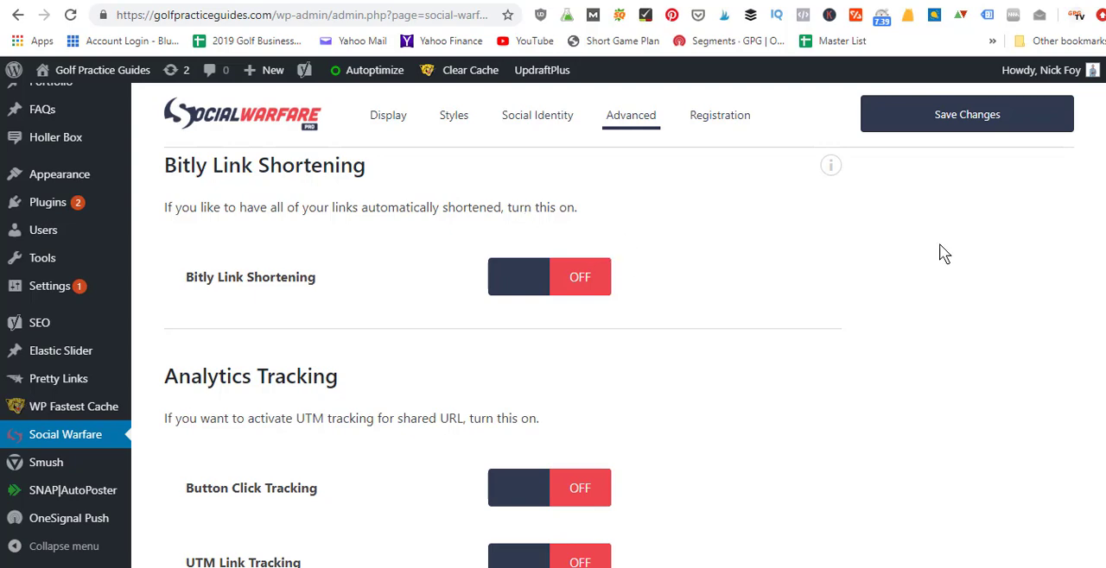
{"action": "scroll", "coordinate": [974, 298], "scroll_direction": "down", "scroll_amount": 3}
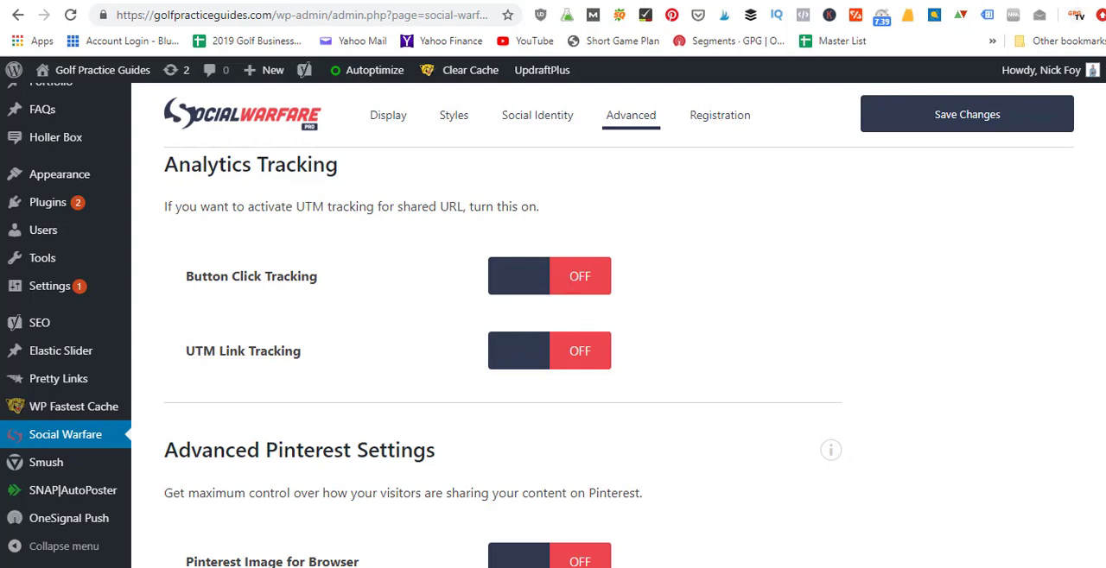
{"action": "scroll", "coordinate": [605, 345], "scroll_direction": "down", "scroll_amount": 3}
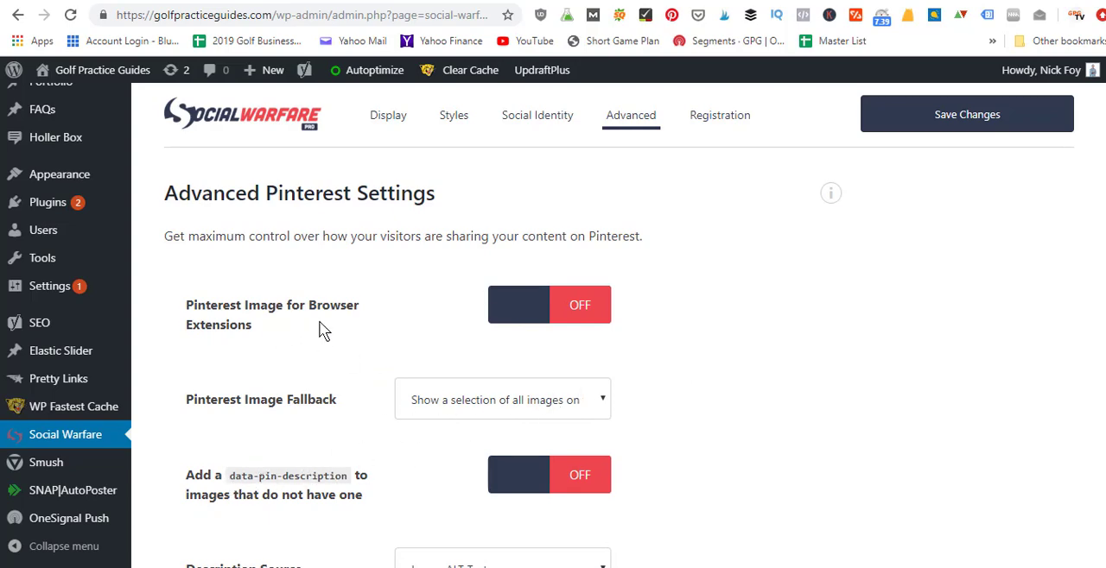
{"action": "scroll", "coordinate": [501, 363], "scroll_direction": "down", "scroll_amount": 5}
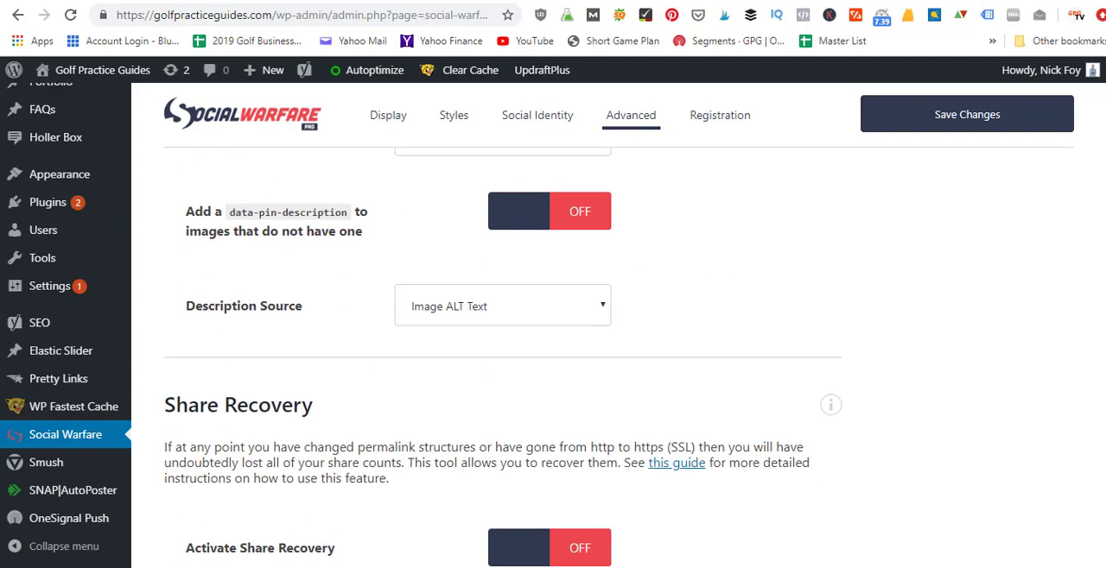
{"action": "scroll", "coordinate": [501, 345], "scroll_direction": "down", "scroll_amount": 2}
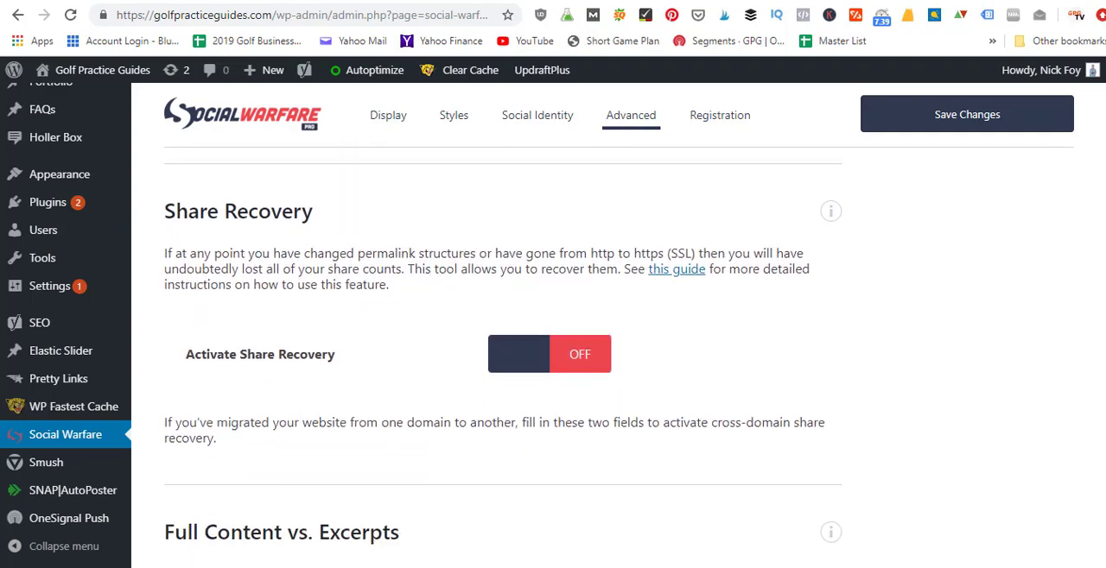
Step: Review the Advanced Pinterest Settings, Analytics Tracking and Bitly Link Shortening sections again, back up to Gutenberg Blocks
{"action": "scroll", "coordinate": [501, 345], "scroll_direction": "up", "scroll_amount": 10}
{"action": "scroll", "coordinate": [501, 346], "scroll_direction": "up", "scroll_amount": 1}
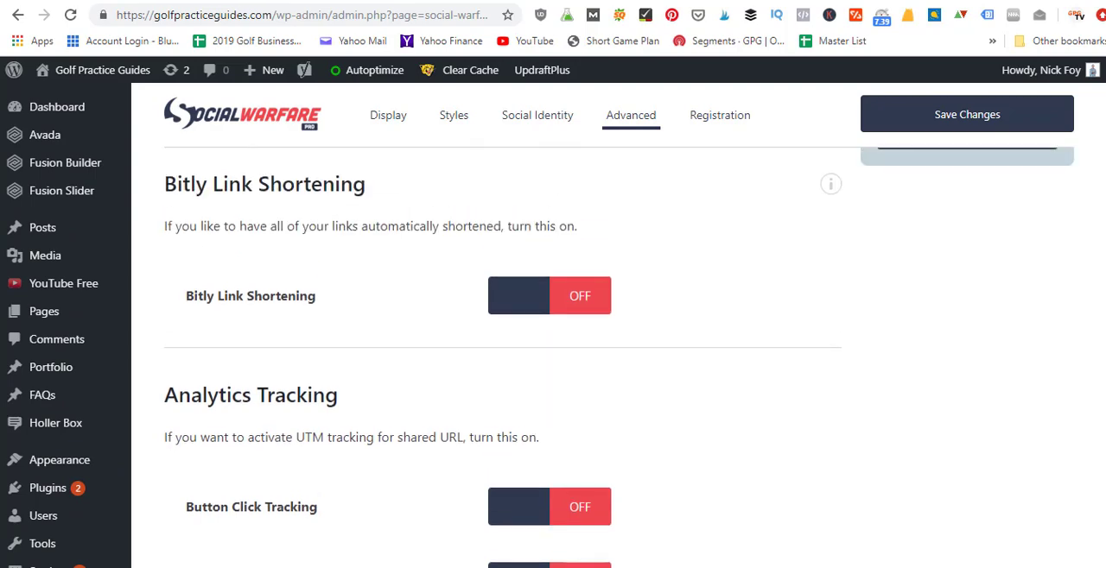
{"action": "scroll", "coordinate": [501, 345], "scroll_direction": "down", "scroll_amount": 4}
{"action": "scroll", "coordinate": [1014, 294], "scroll_direction": "down", "scroll_amount": 2}
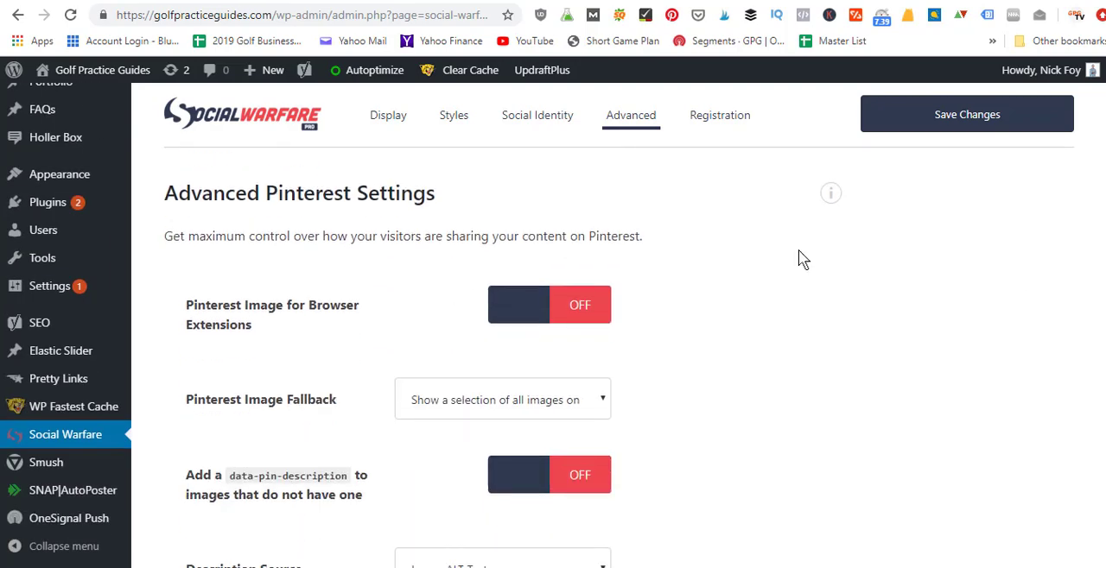
{"action": "scroll", "coordinate": [800, 257], "scroll_direction": "up", "scroll_amount": 3}
{"action": "scroll", "coordinate": [492, 276], "scroll_direction": "up", "scroll_amount": 1}
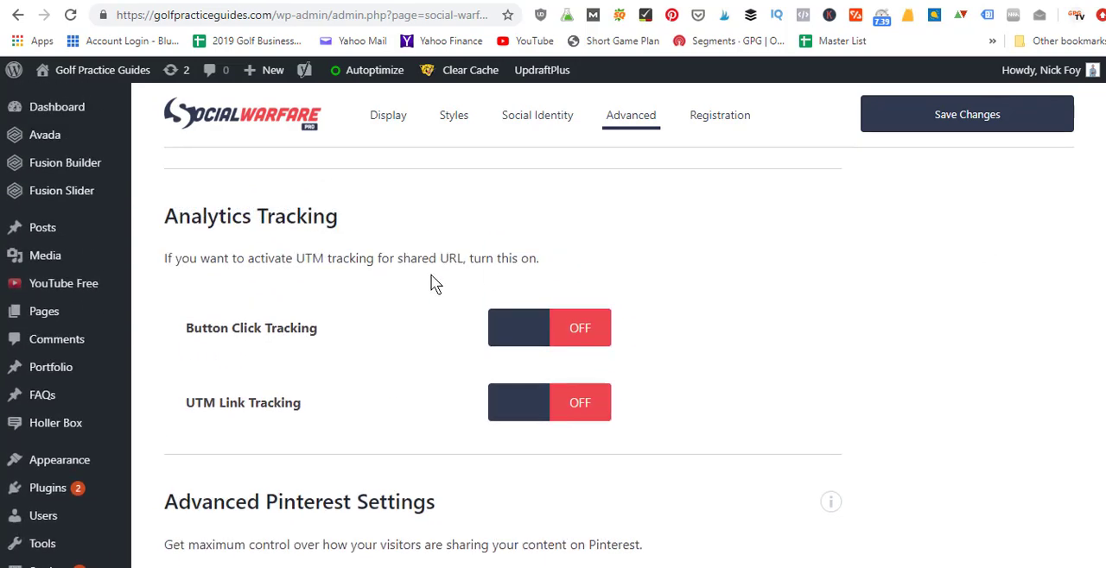
{"action": "scroll", "coordinate": [916, 285], "scroll_direction": "up", "scroll_amount": 1}
{"action": "scroll", "coordinate": [418, 393], "scroll_direction": "up", "scroll_amount": 5}
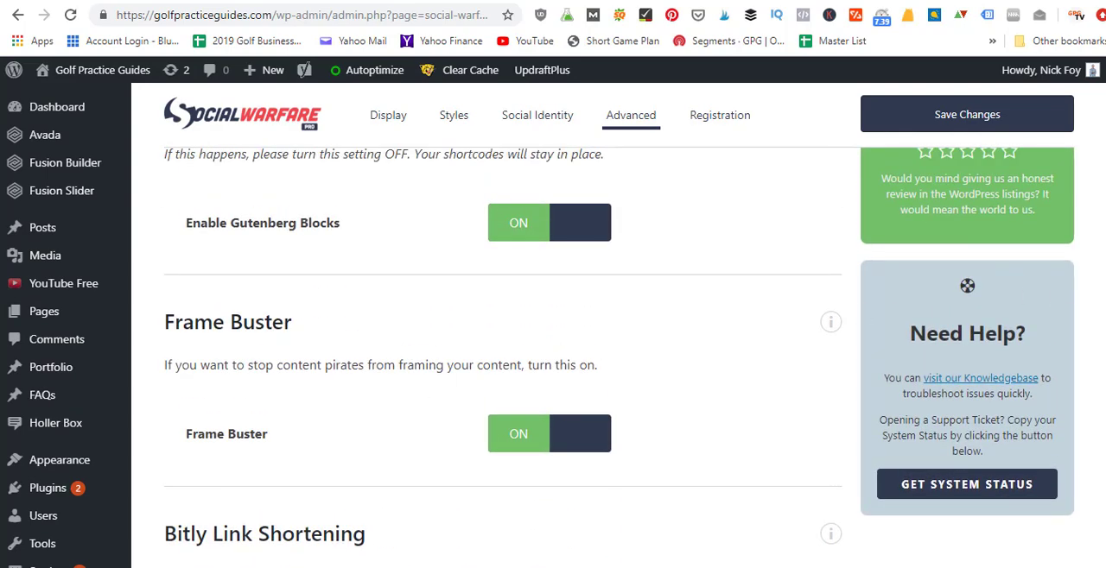
{"action": "scroll", "coordinate": [418, 393], "scroll_direction": "up", "scroll_amount": 1}
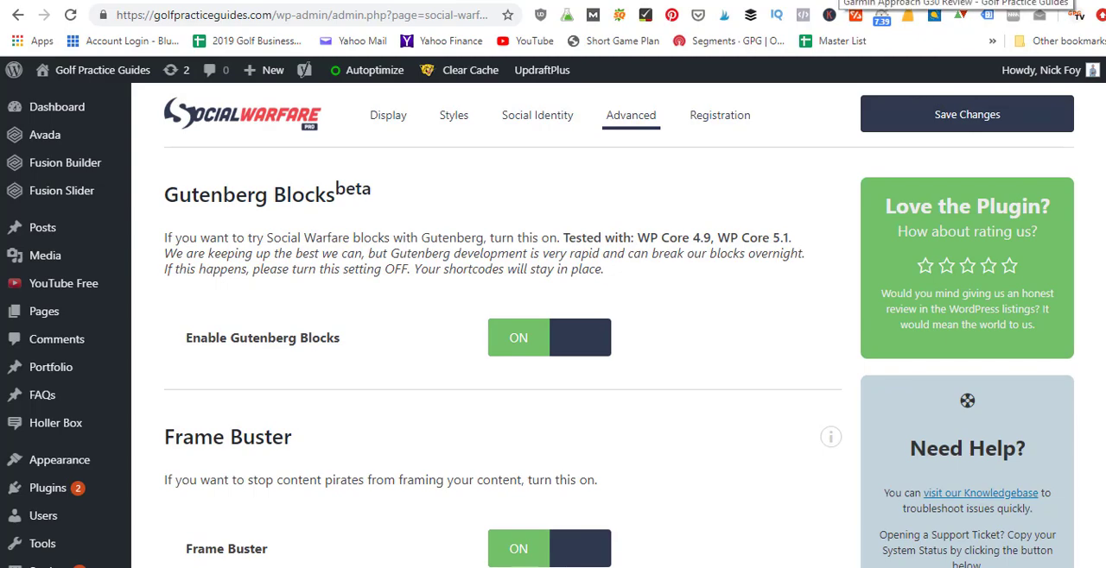
Step: Switch to the live Garmin Approach G30 review and view its share buttons above the title and the save button on the device image
{"action": "left_click", "coordinate": [835, 1]}
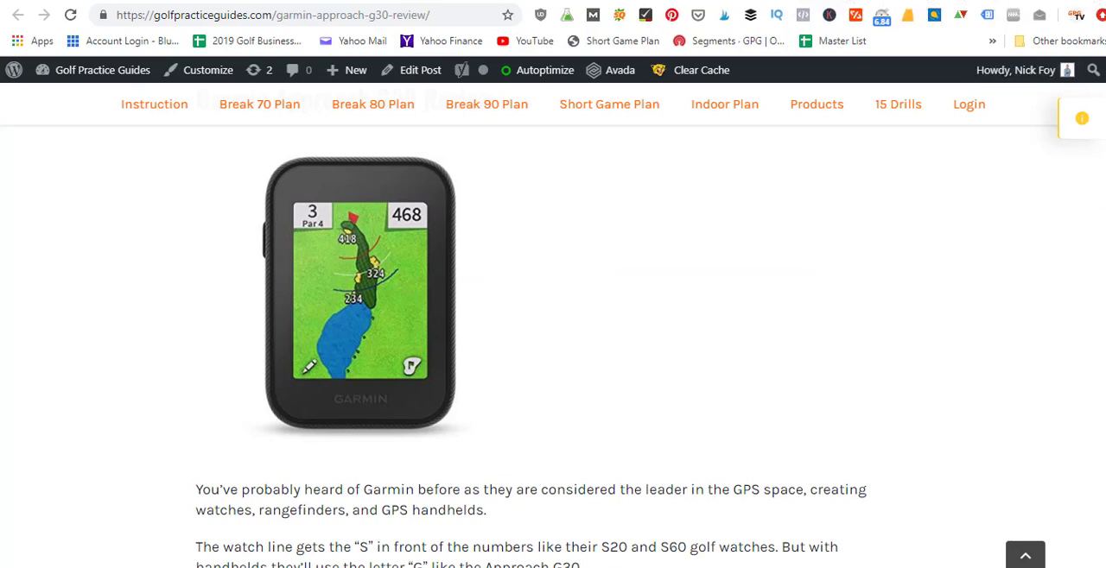
{"action": "scroll", "coordinate": [553, 346], "scroll_direction": "up", "scroll_amount": 3}
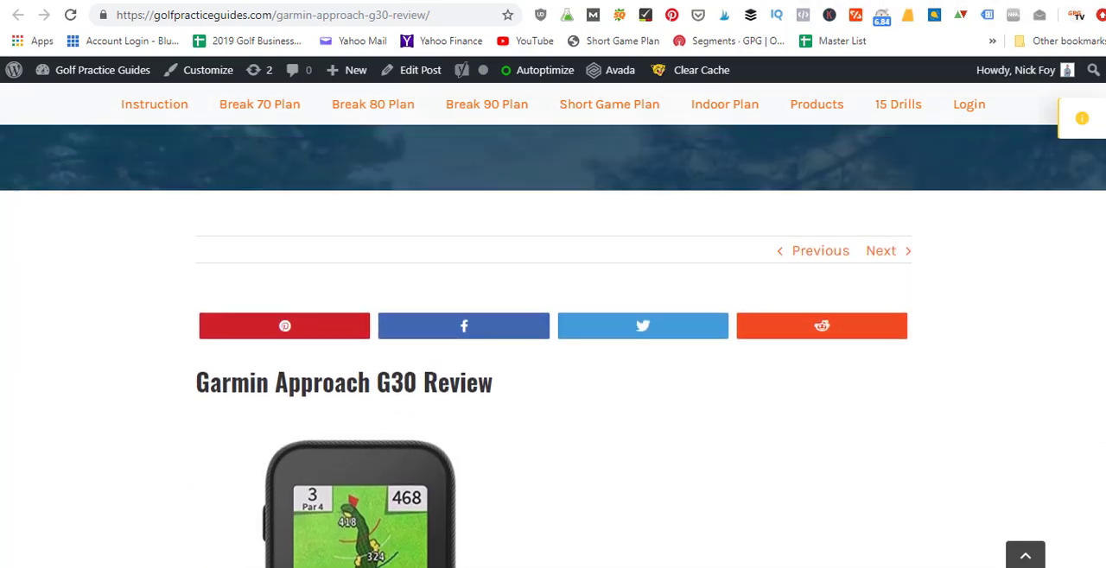
{"action": "scroll", "coordinate": [832, 309], "scroll_direction": "down", "scroll_amount": 1}
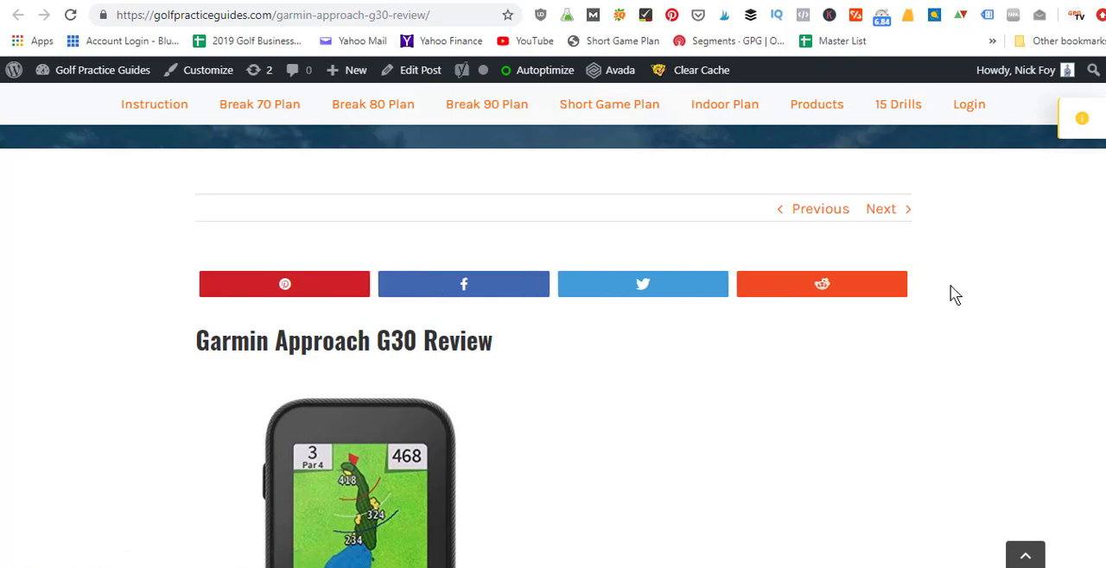
{"action": "scroll", "coordinate": [1068, 248], "scroll_direction": "down", "scroll_amount": 1}
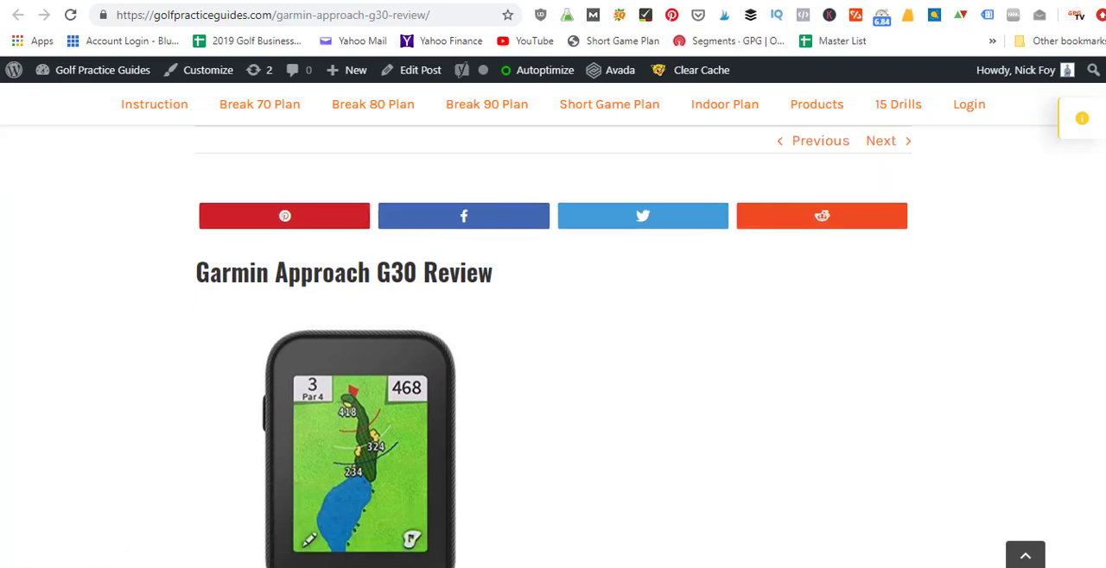
{"action": "scroll", "coordinate": [372, 406], "scroll_direction": "down", "scroll_amount": 1}
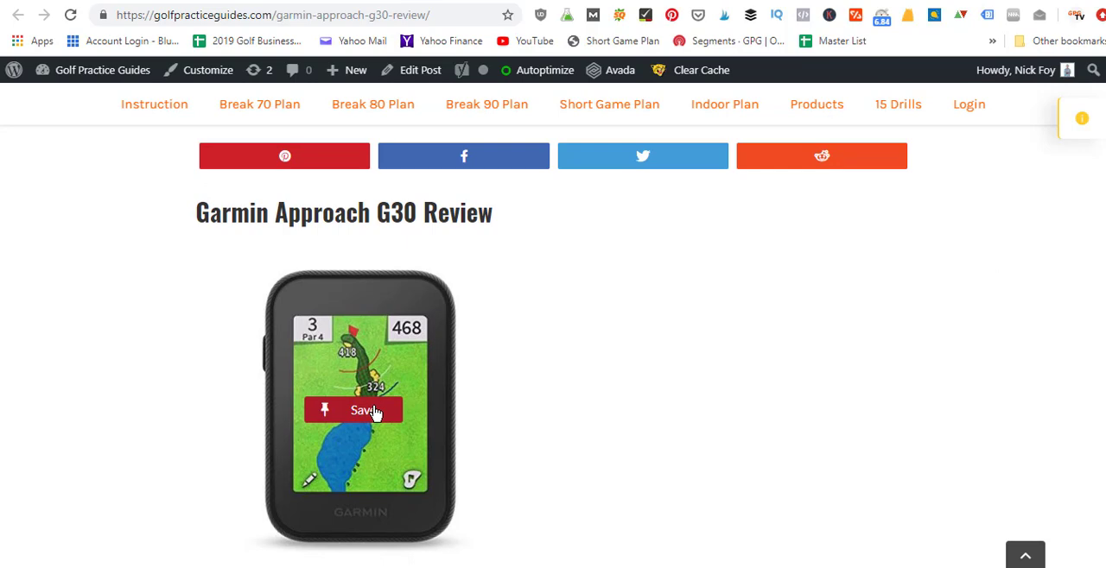
Step: Switch to the live core muscle exercises post and compare its share buttons and counts above, within and below the content
{"action": "left_click", "coordinate": [897, 1]}
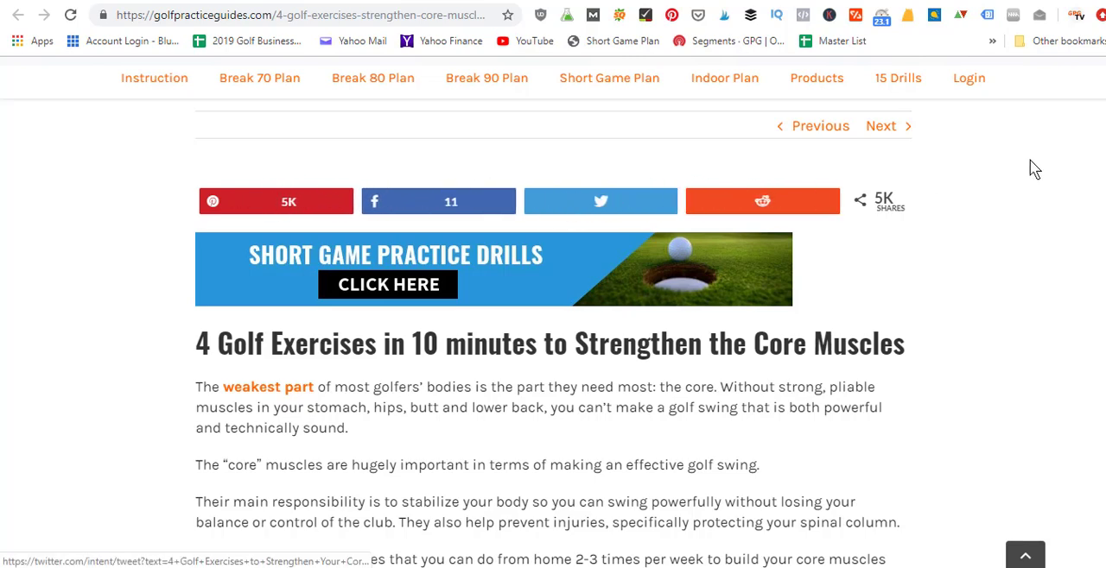
{"action": "scroll", "coordinate": [1032, 167], "scroll_direction": "down", "scroll_amount": 2}
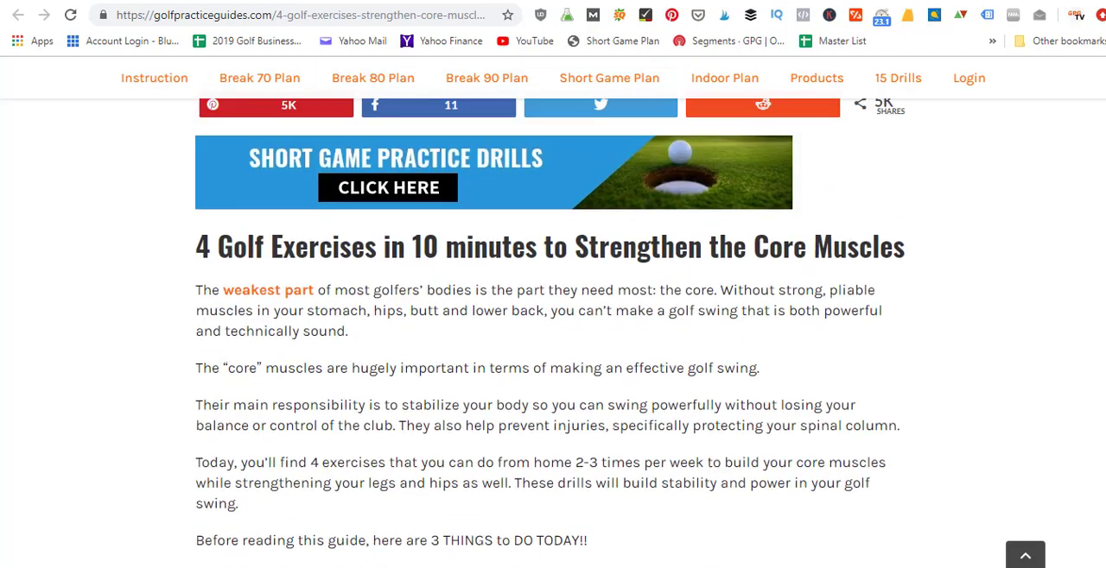
{"action": "scroll", "coordinate": [1058, 147], "scroll_direction": "up", "scroll_amount": 2}
{"action": "scroll", "coordinate": [1058, 147], "scroll_direction": "down", "scroll_amount": 3}
{"action": "scroll", "coordinate": [1059, 147], "scroll_direction": "up", "scroll_amount": 2}
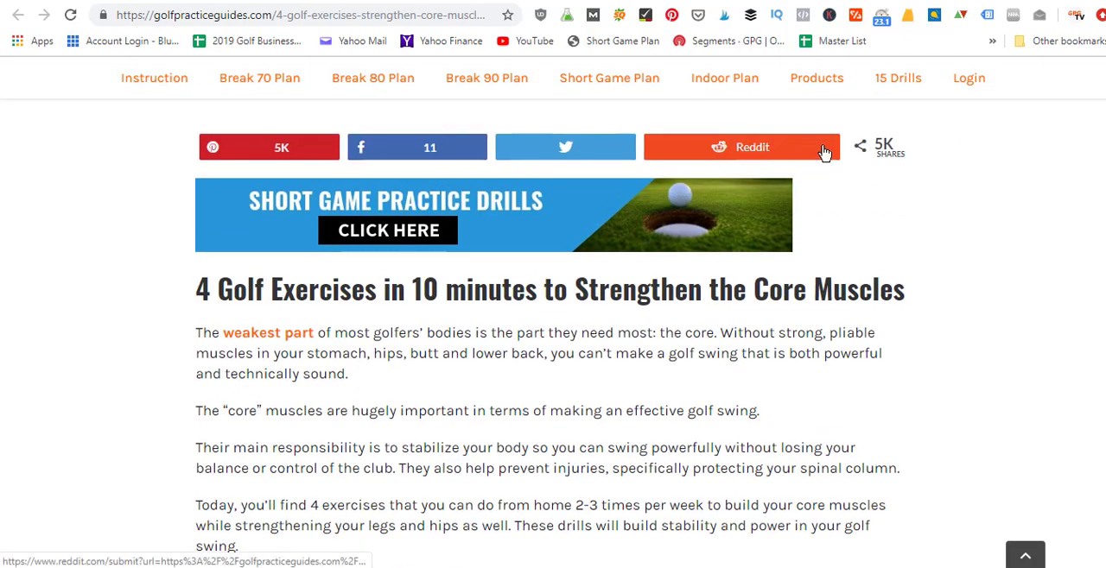
{"action": "scroll", "coordinate": [760, 259], "scroll_direction": "down", "scroll_amount": 10}
{"action": "scroll", "coordinate": [552, 311], "scroll_direction": "down", "scroll_amount": 20}
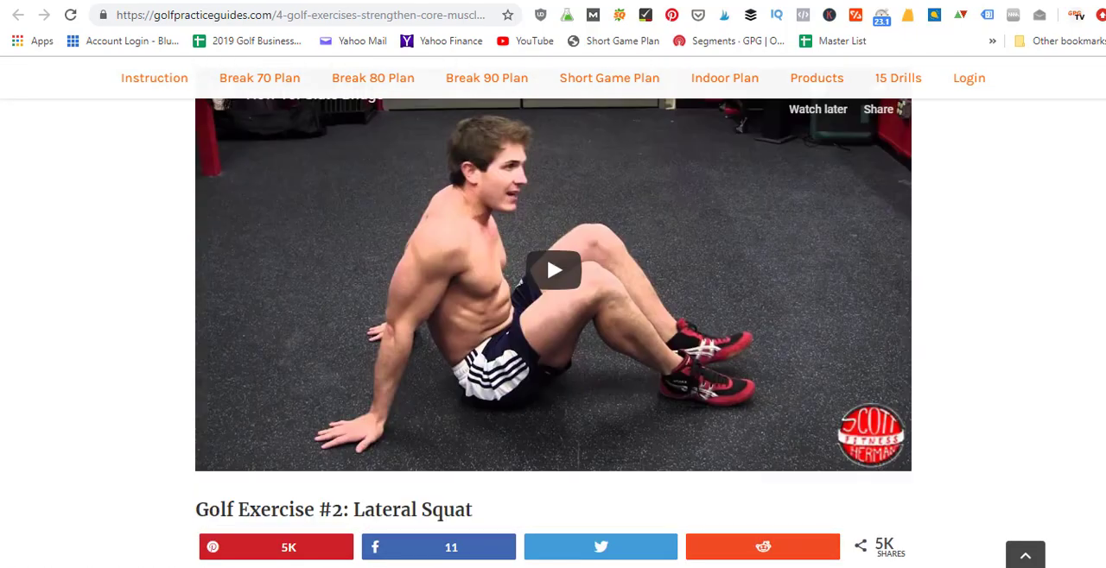
{"action": "scroll", "coordinate": [553, 333], "scroll_direction": "down", "scroll_amount": 3}
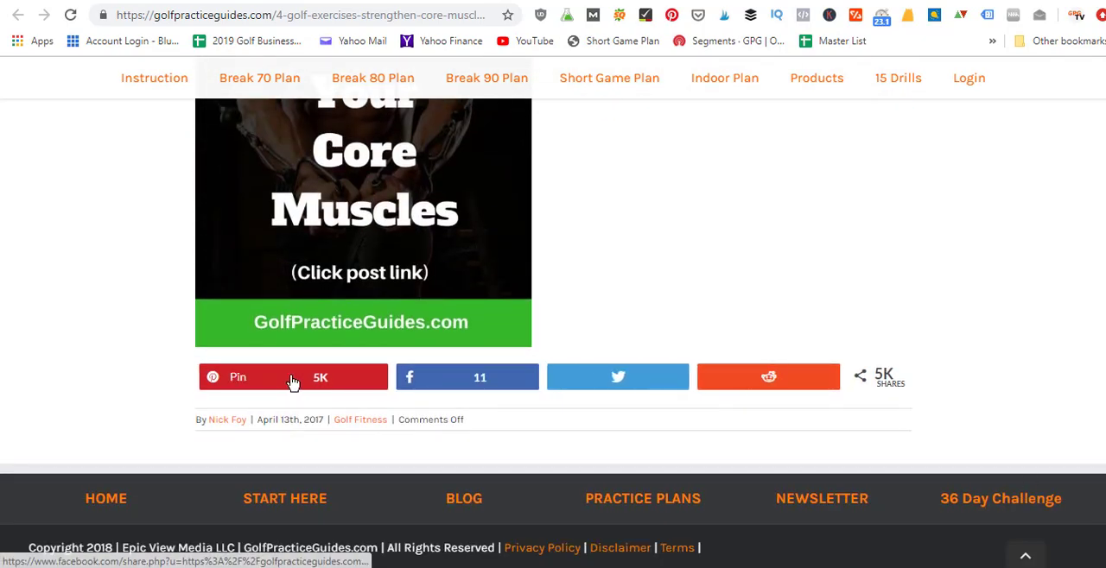
{"action": "scroll", "coordinate": [955, 450], "scroll_direction": "up", "scroll_amount": 12}
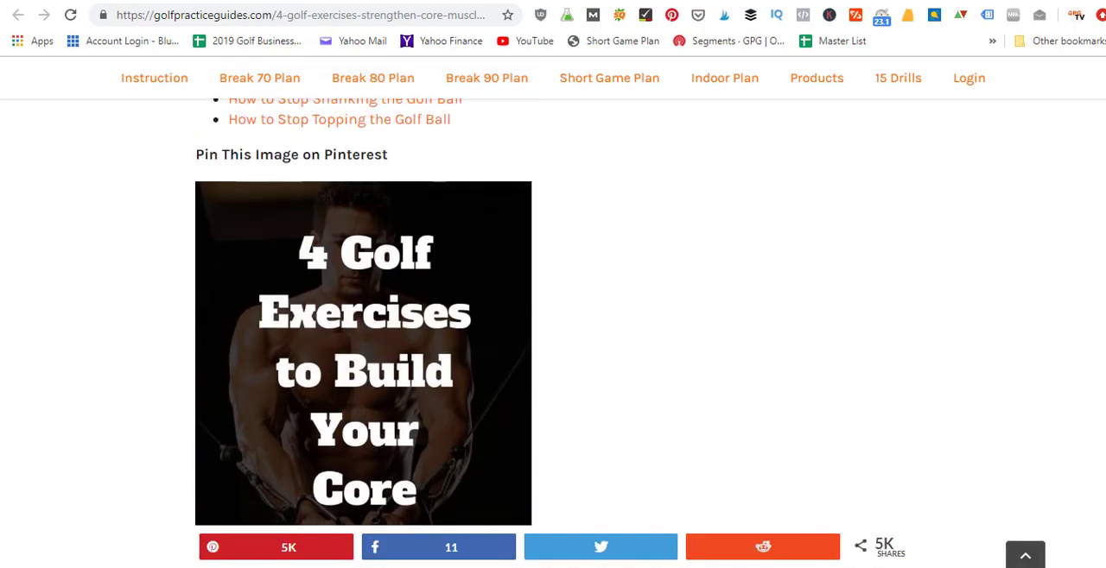
{"action": "scroll", "coordinate": [955, 451], "scroll_direction": "up", "scroll_amount": 15}
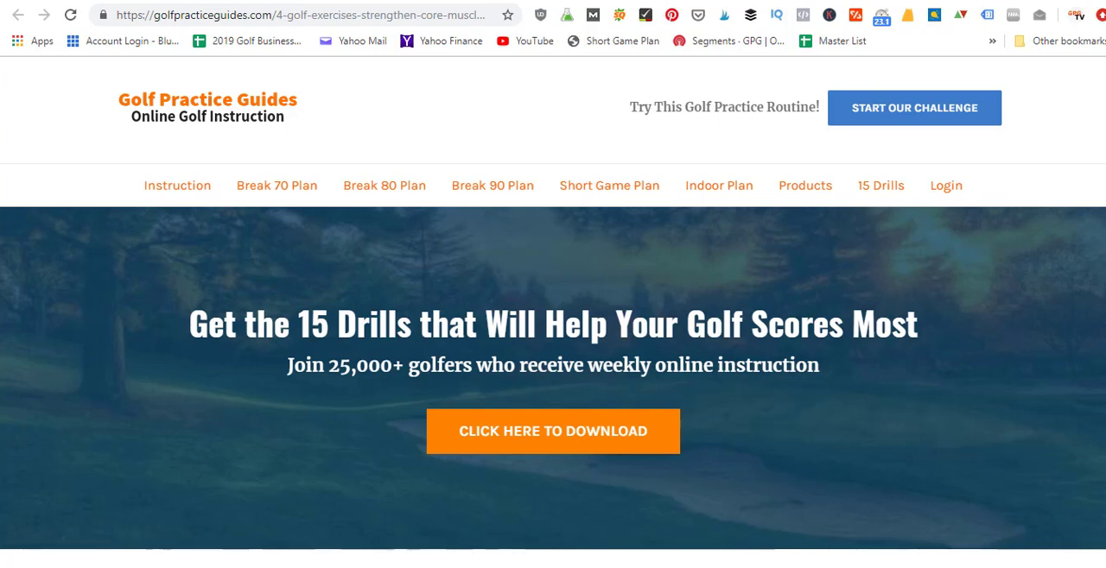
Step: Open the home page of the presenter's Teachable course site in a new browser tab
{"action": "key", "text": "ctrl+t"}
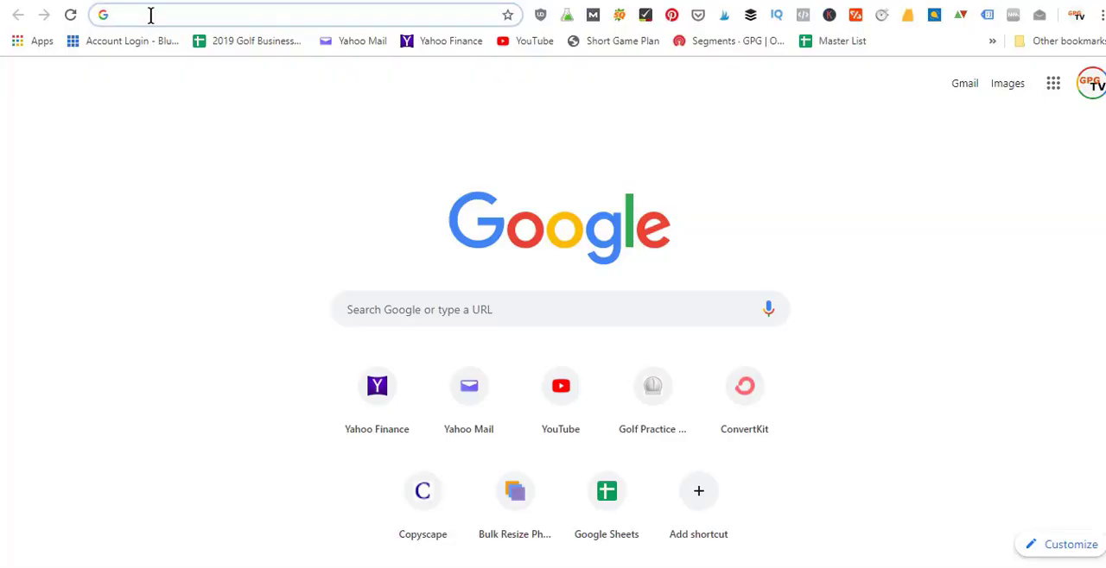
{"action": "type", "text": "askn"}
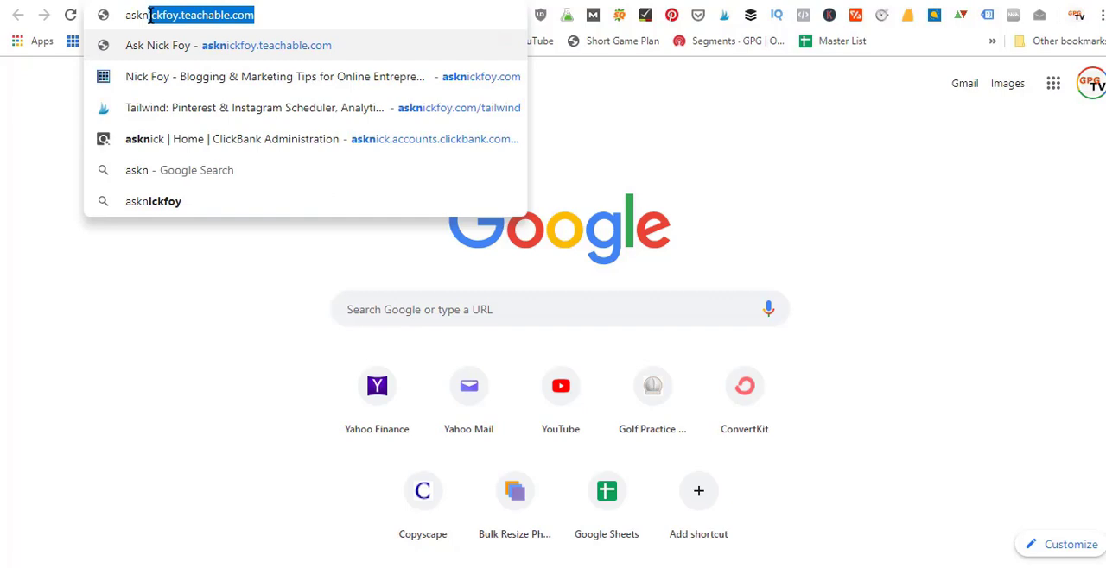
{"action": "key", "text": "Right"}
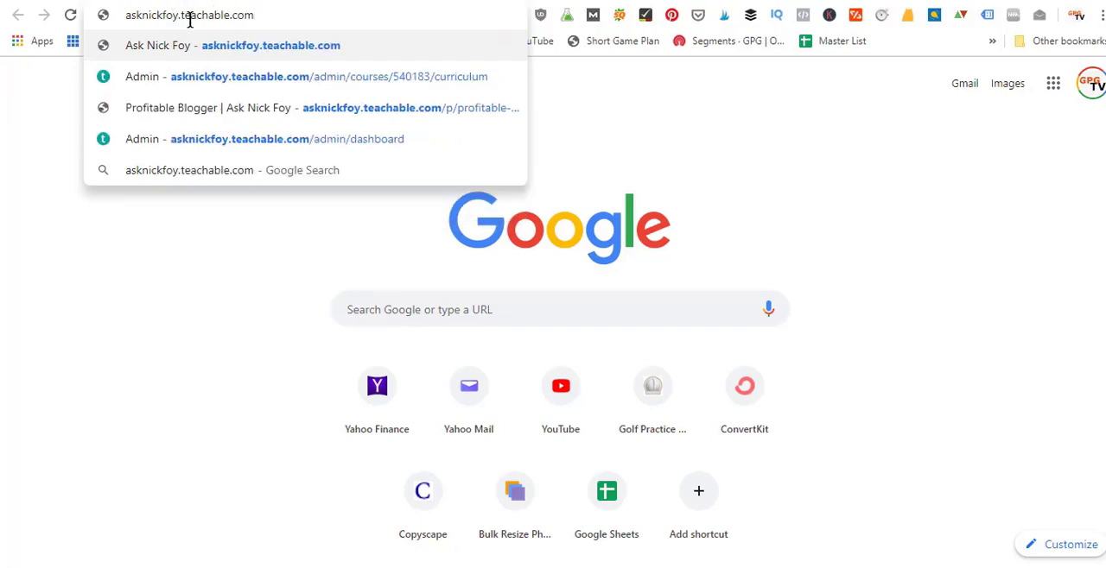
{"action": "key", "text": "Return"}
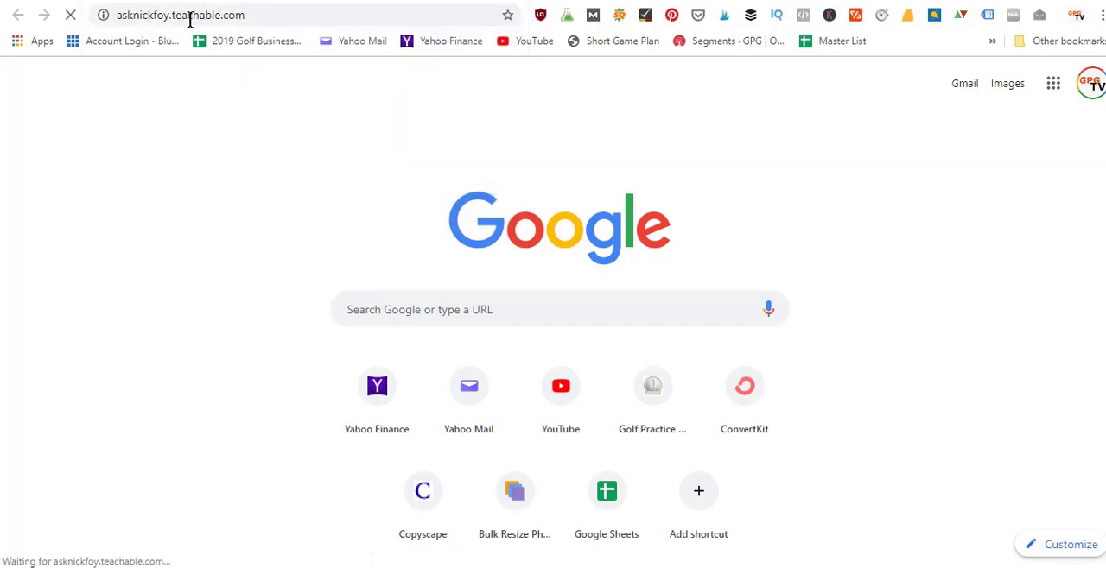